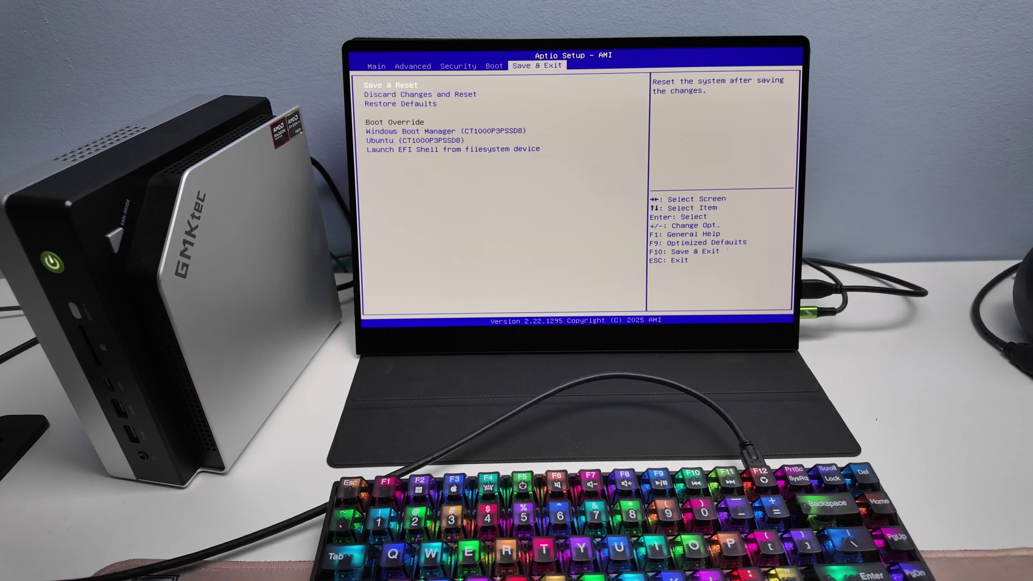
Check the BIOS boot order priorities, then return to the Main system information page
key("Left")
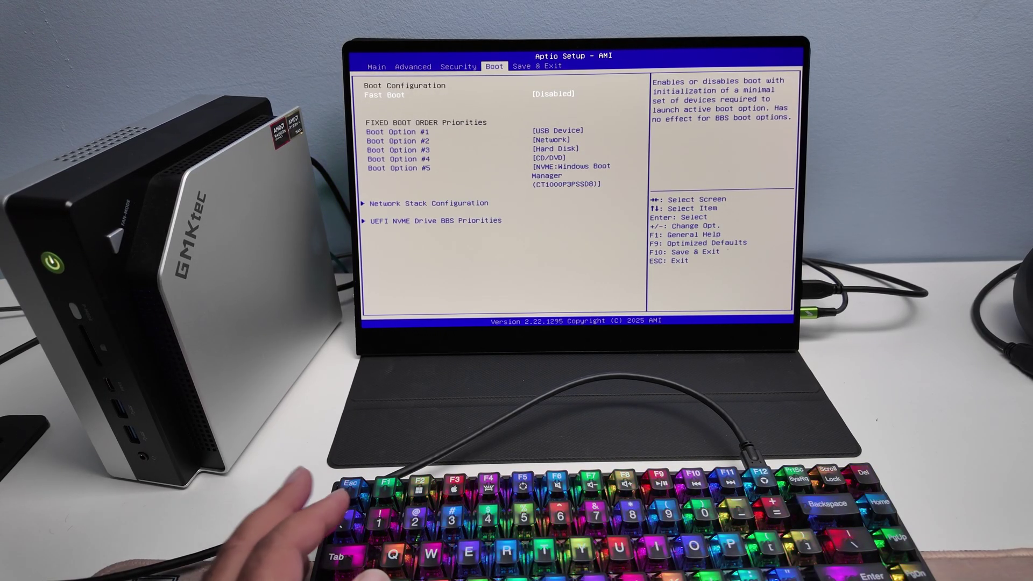
key("Right")
key("Right")
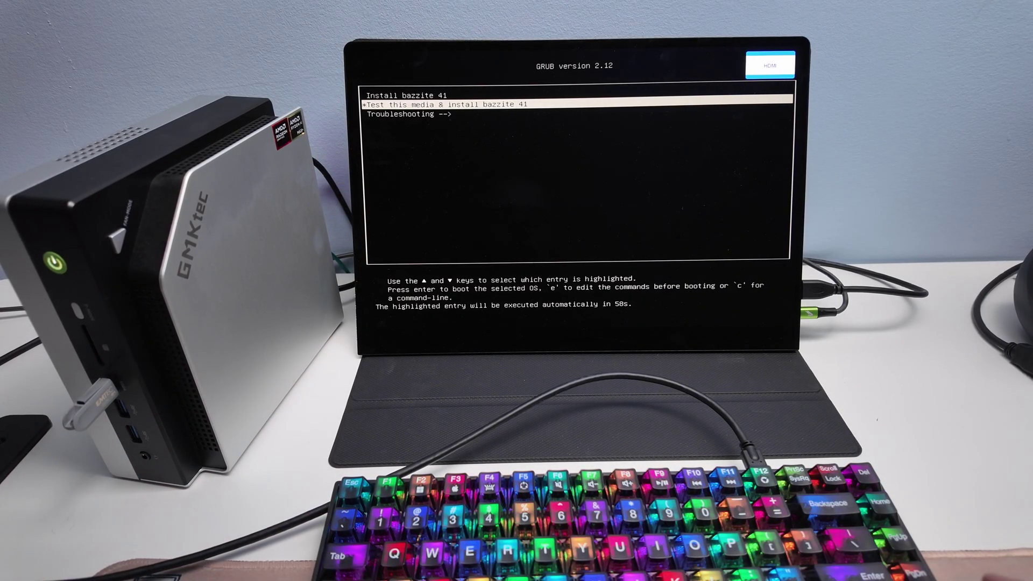
Boot the 'Install bazzite 41' entry from the GRUB menu
key("Up")
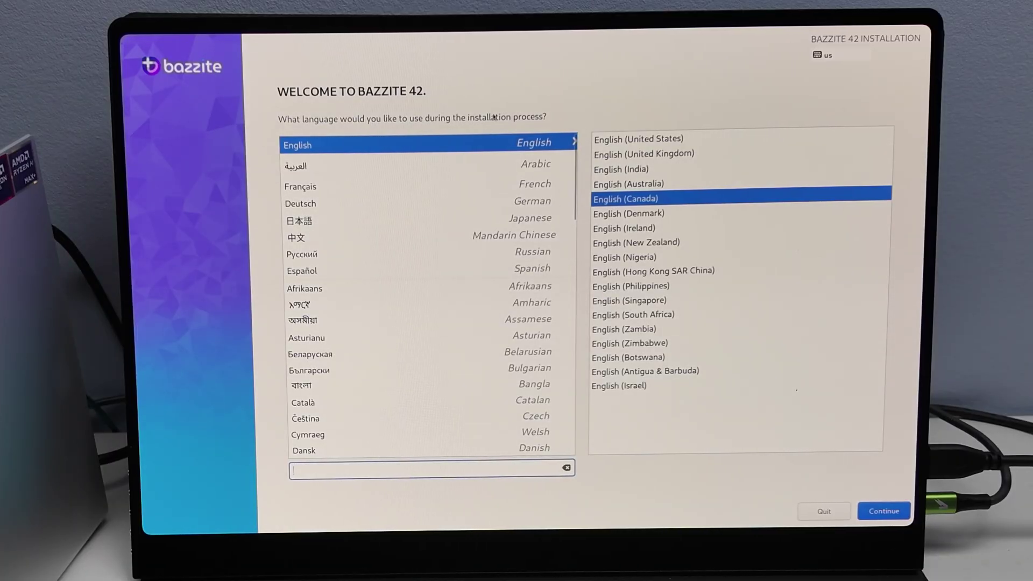
Keep English (Canada) and choose Advanced Custom (Blivet-GUI) for the 931.51 GiB disk
left_click(886, 514)
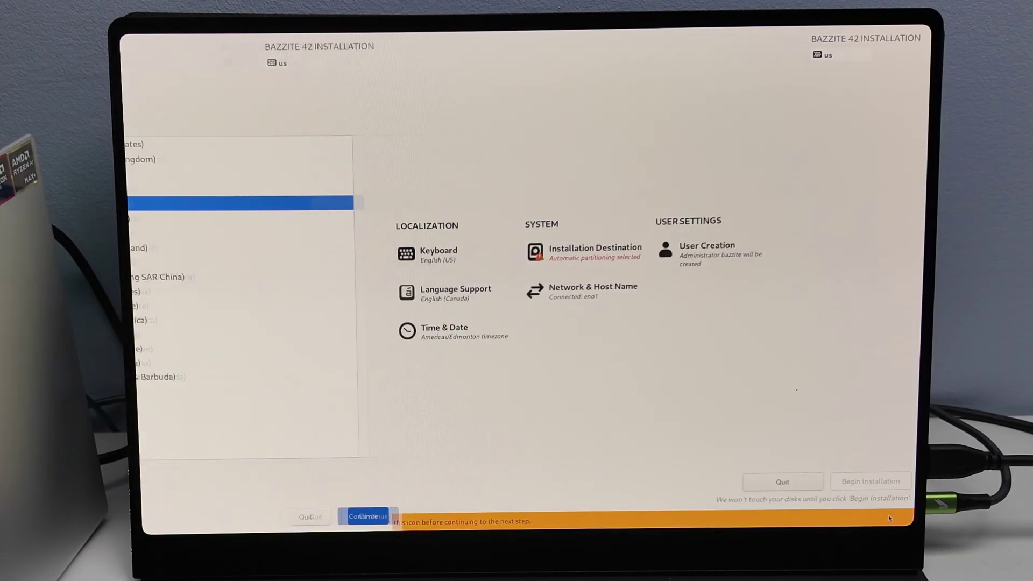
left_click(597, 251)
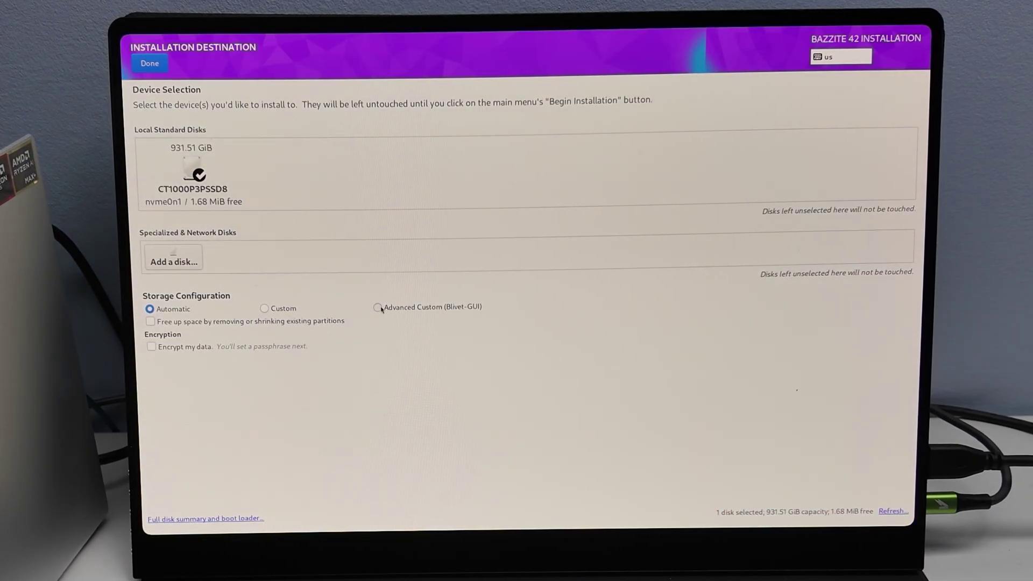
left_click(379, 309)
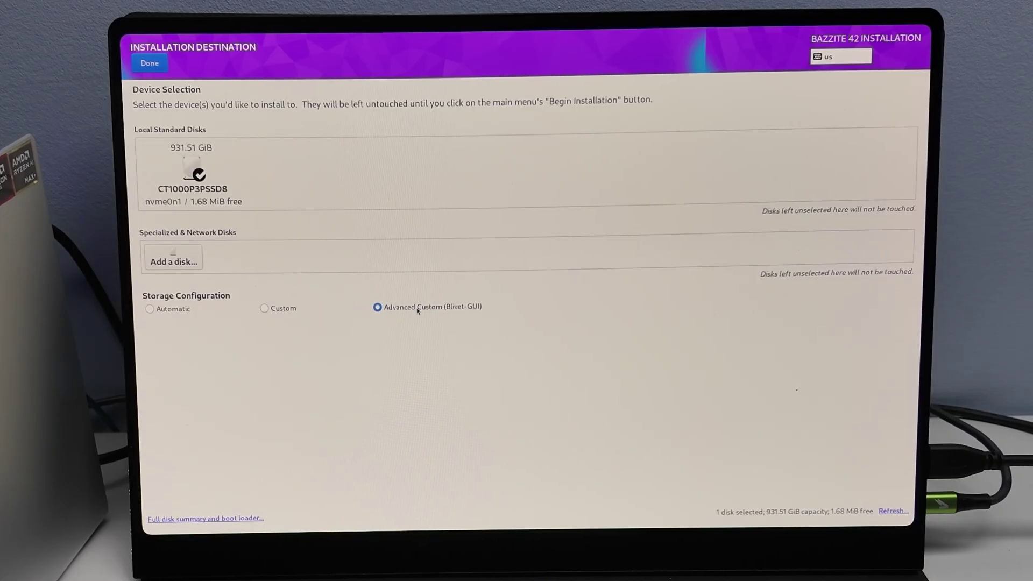
left_click(147, 65)
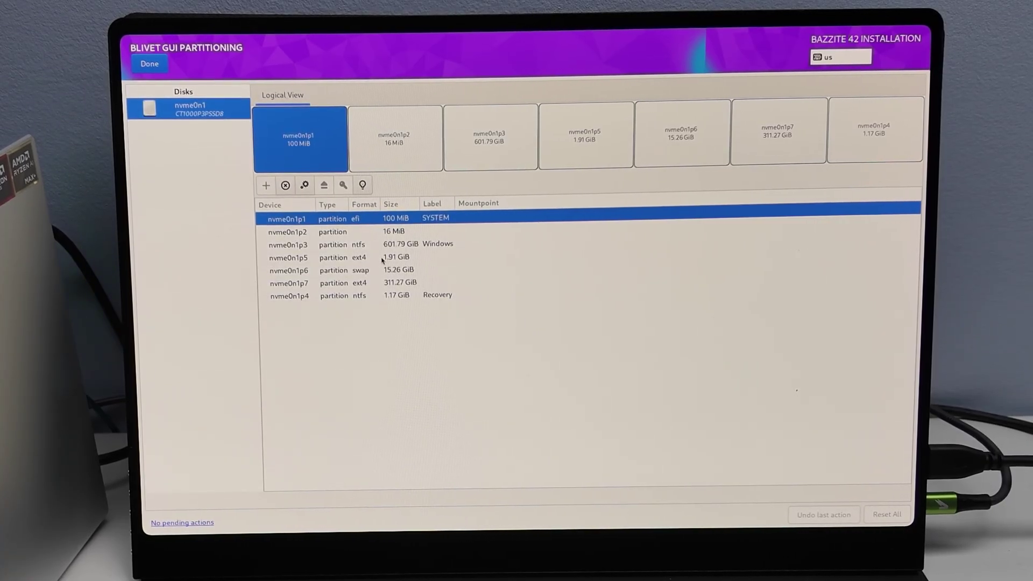
Delete partition nvme0n1p5
left_click(383, 257)
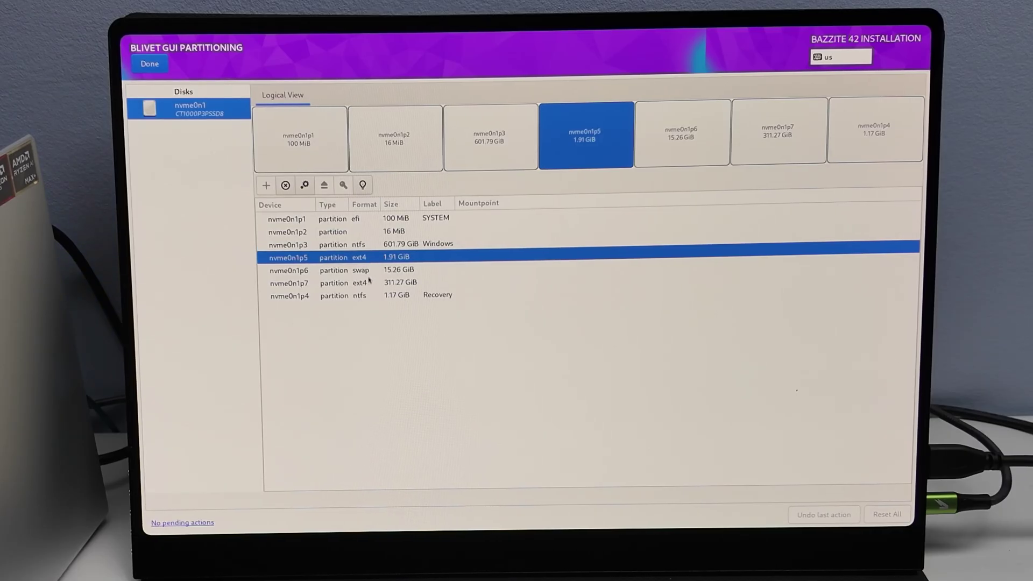
left_click(373, 281)
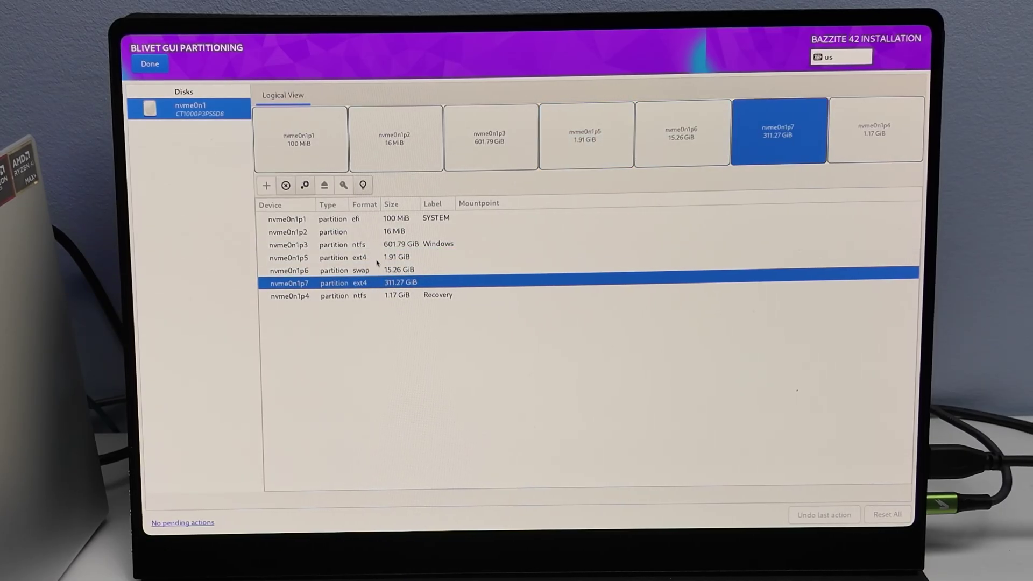
left_click(377, 259)
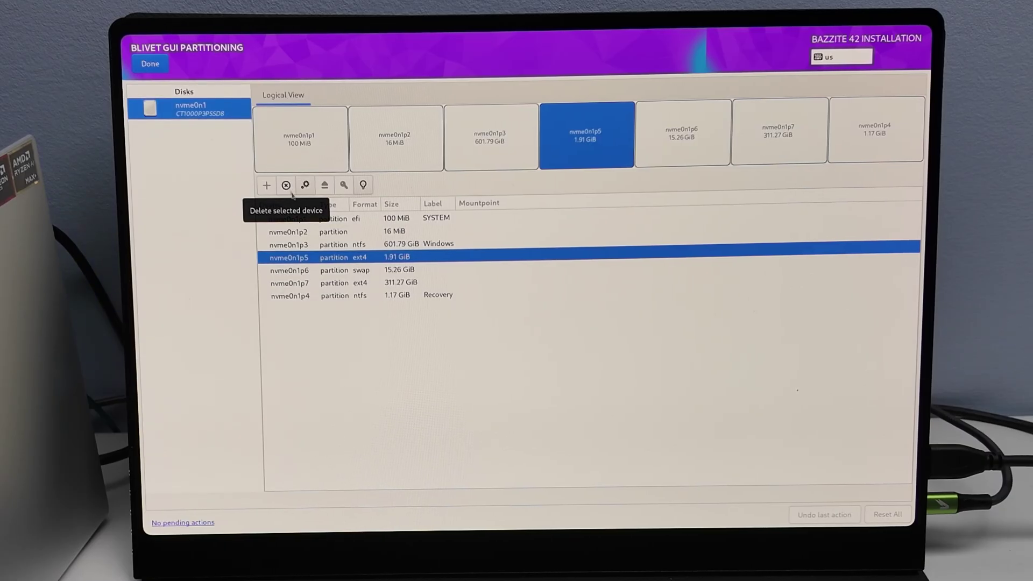
right_click(340, 257)
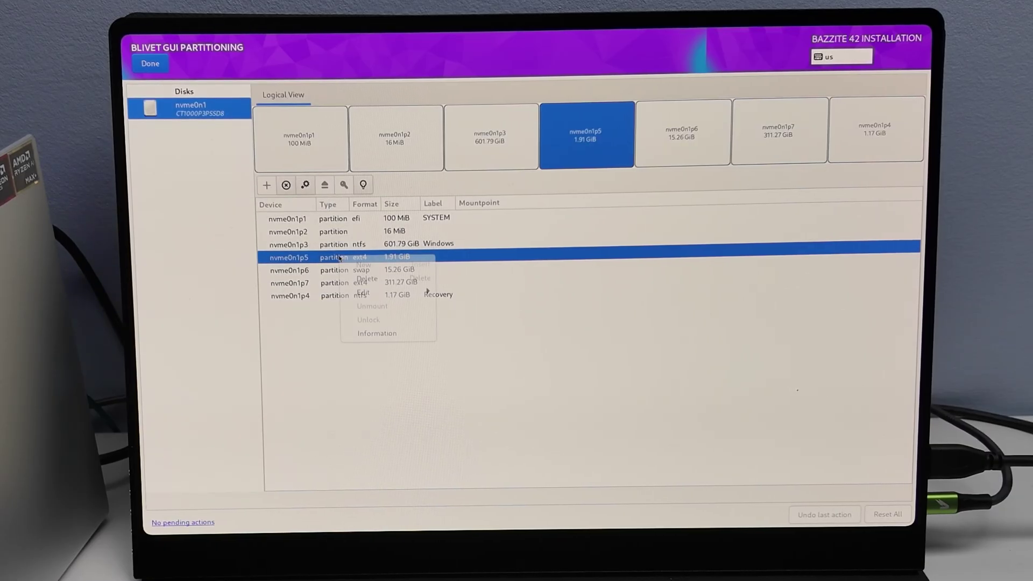
left_click(390, 281)
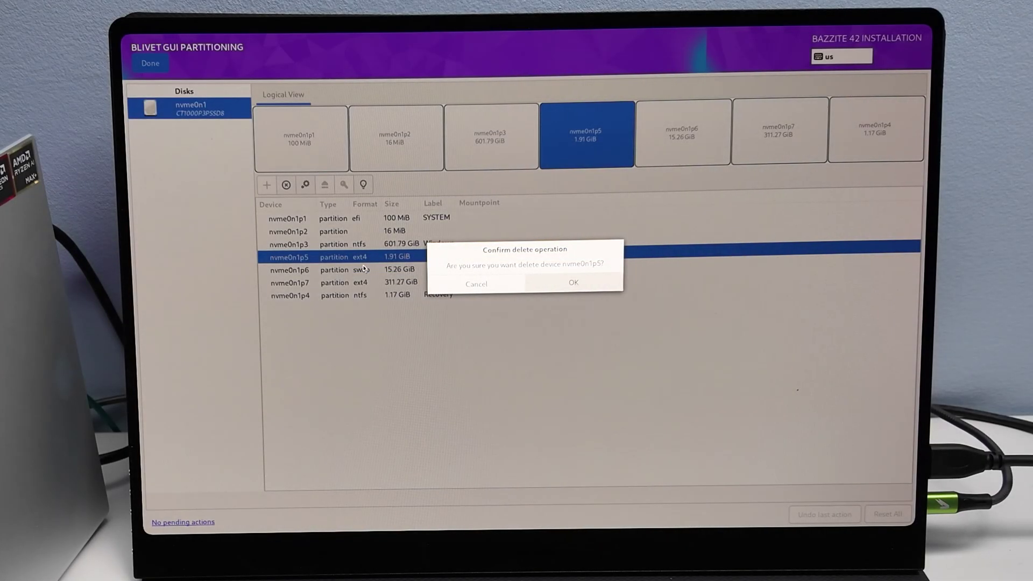
key("Return")
left_click(418, 275)
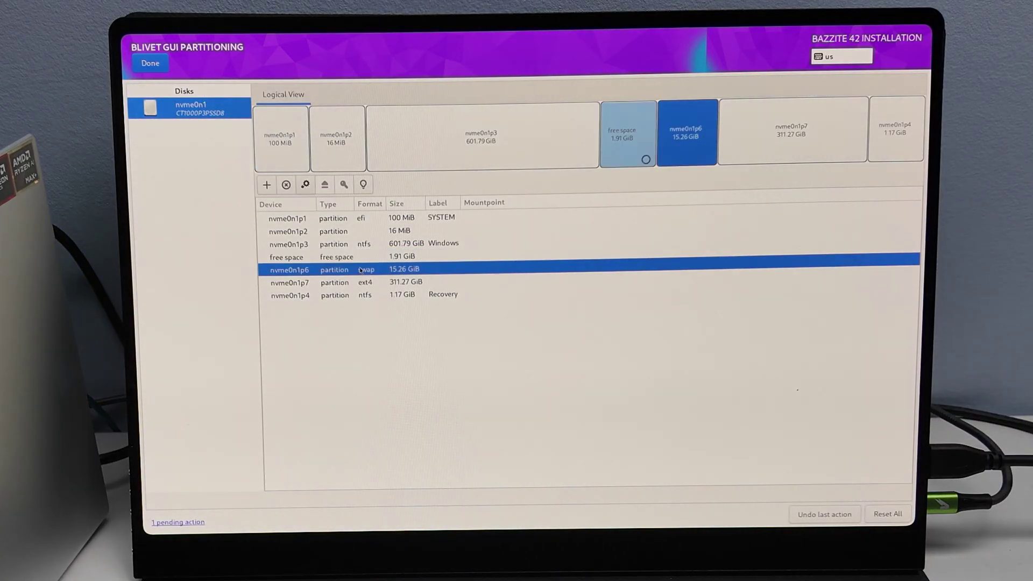
Delete partitions nvme0n1p6 and nvme0n1p7, leaving 328.44 GiB of free space
left_click(387, 290)
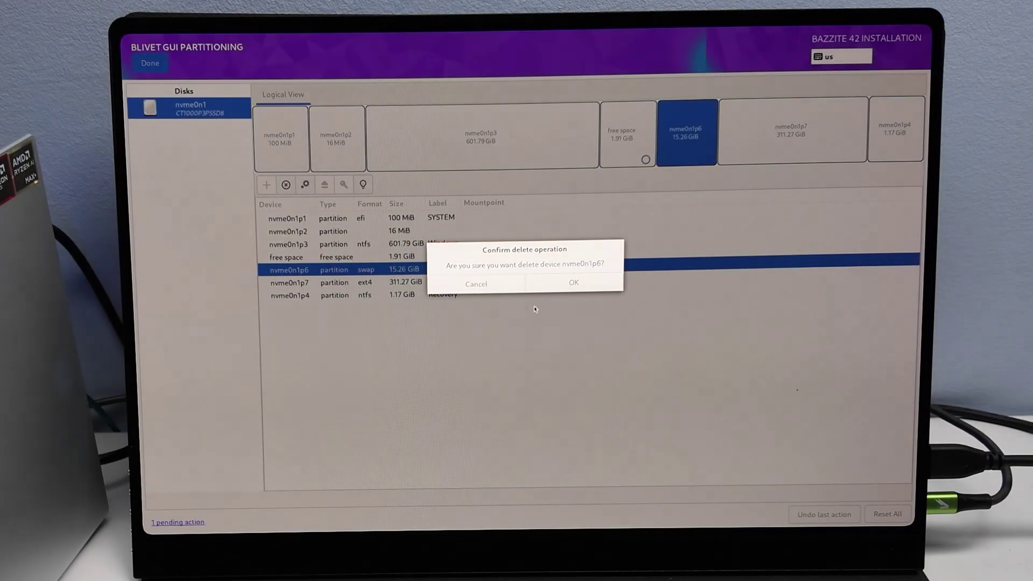
key("Return")
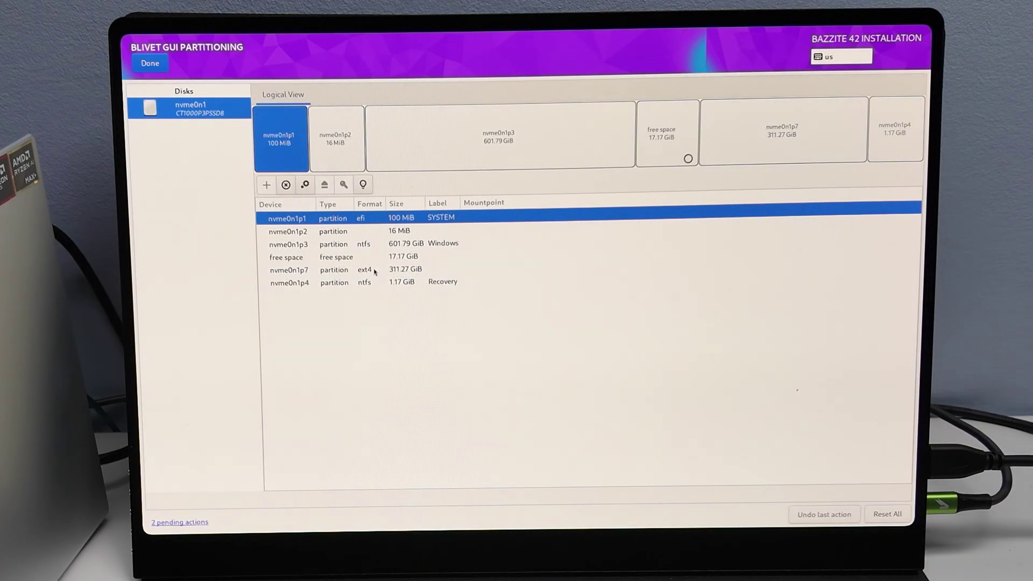
left_click(375, 270)
right_click(367, 273)
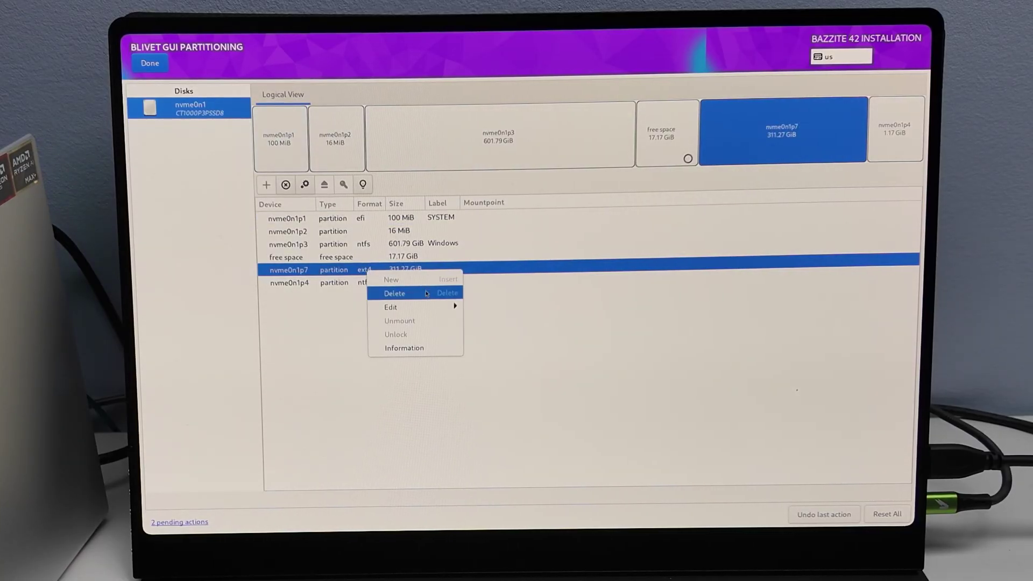
left_click(400, 293)
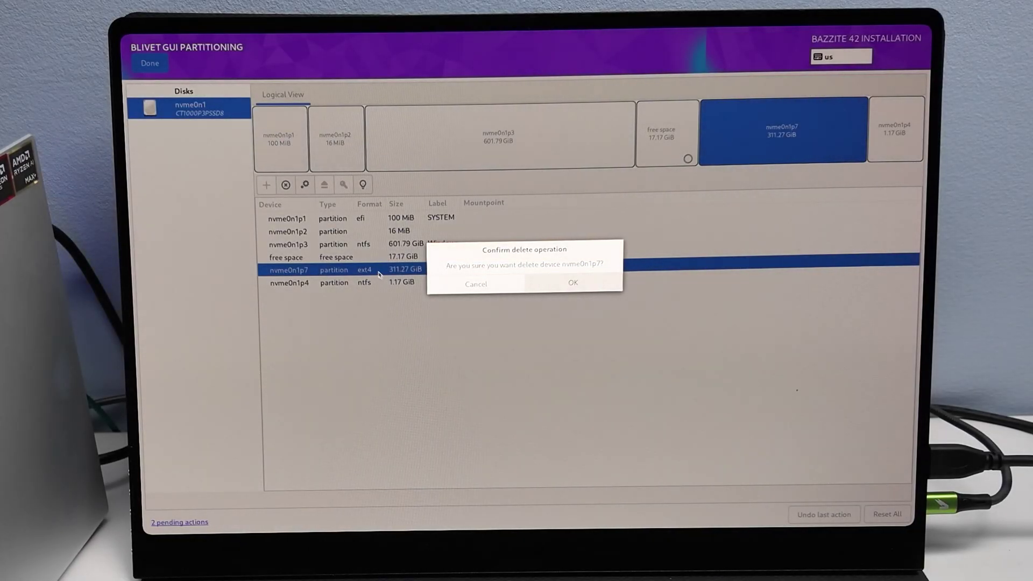
key("Return")
left_click(373, 258)
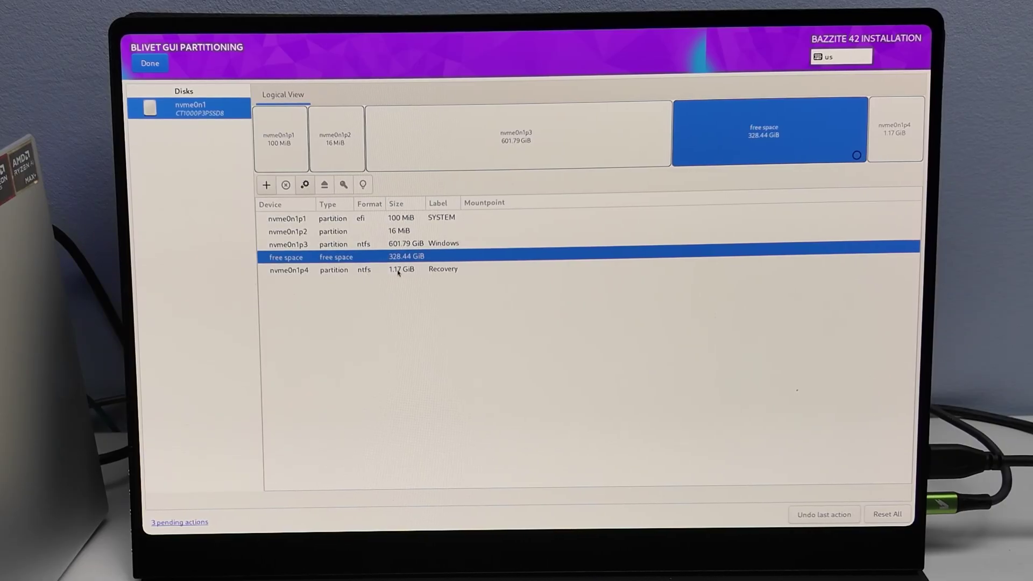
Start a new partition in the 328.44 GiB free space with mountpoint /boot/efi
left_click(398, 271)
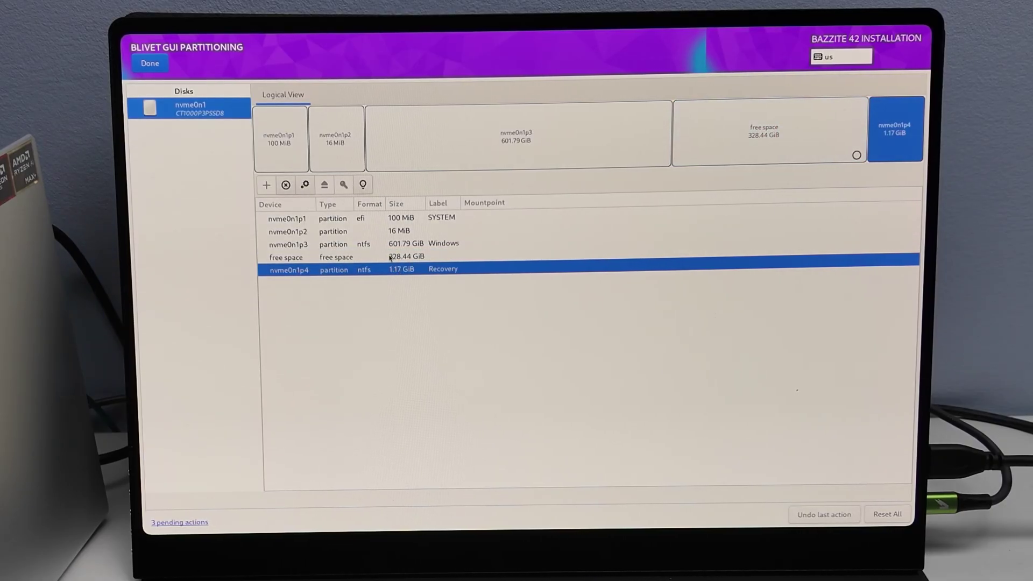
left_click(393, 257)
right_click(393, 256)
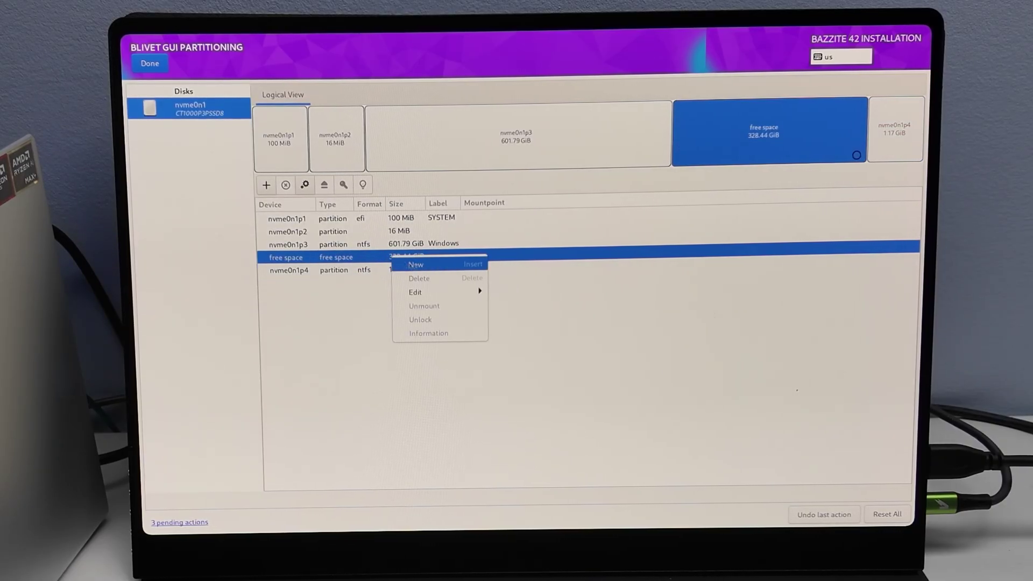
left_click(454, 267)
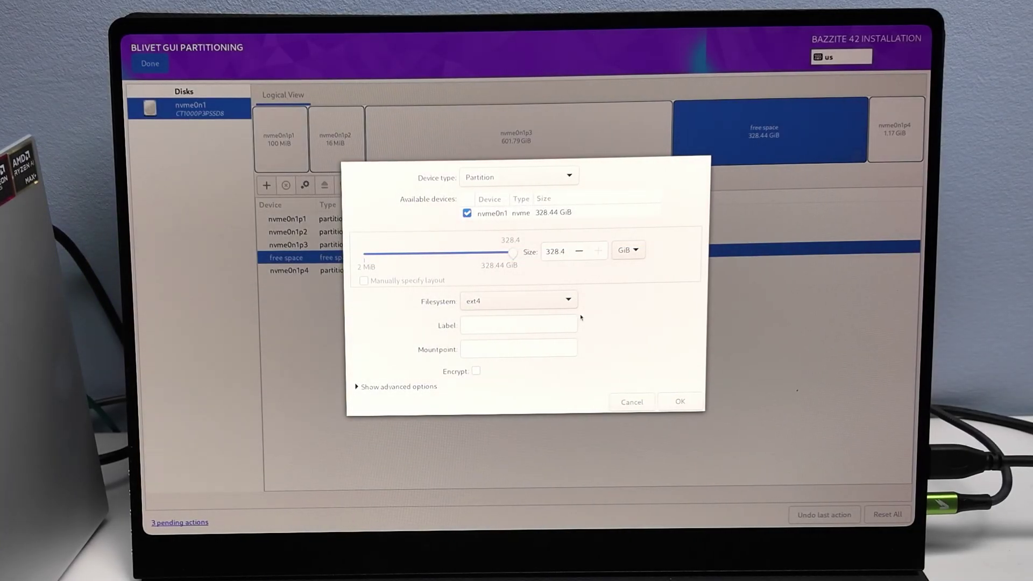
left_click(533, 301)
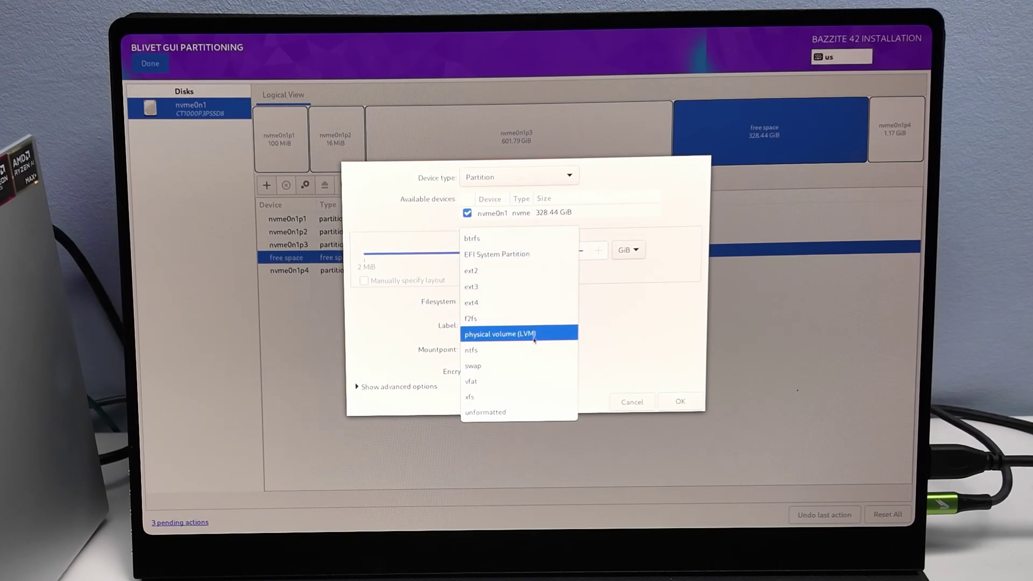
left_click(534, 382)
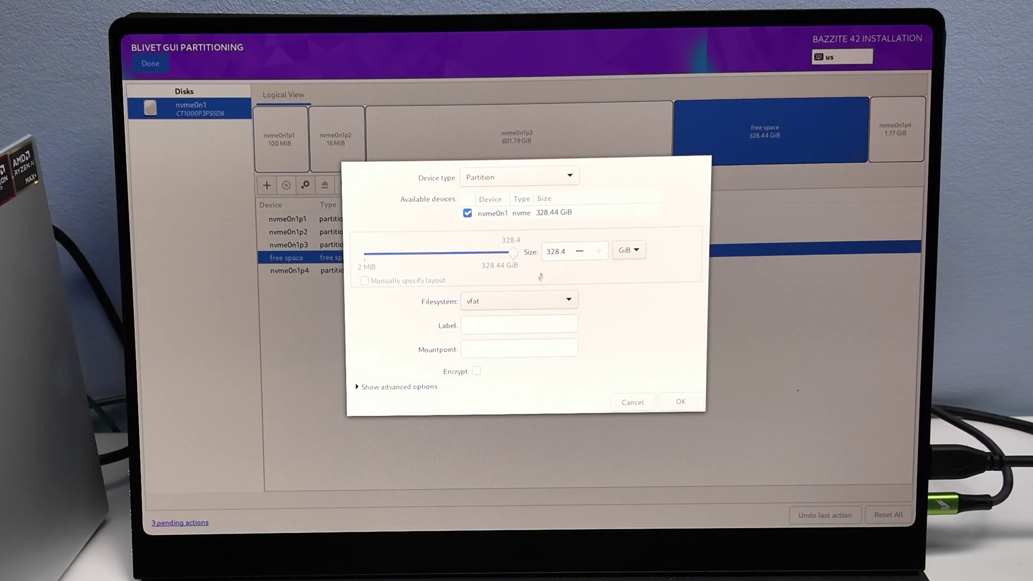
left_click(485, 324)
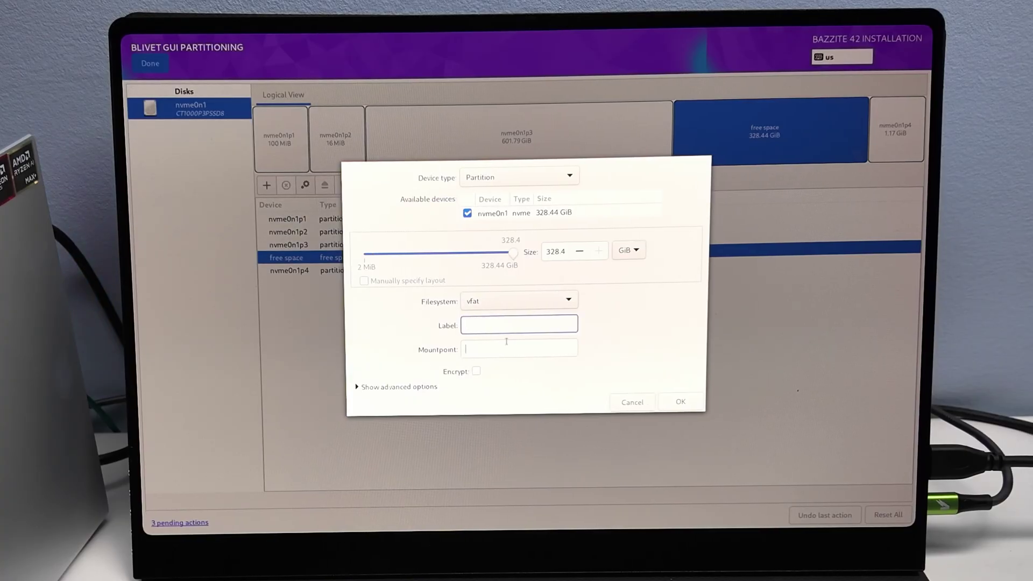
left_click(474, 349)
type("/boo")
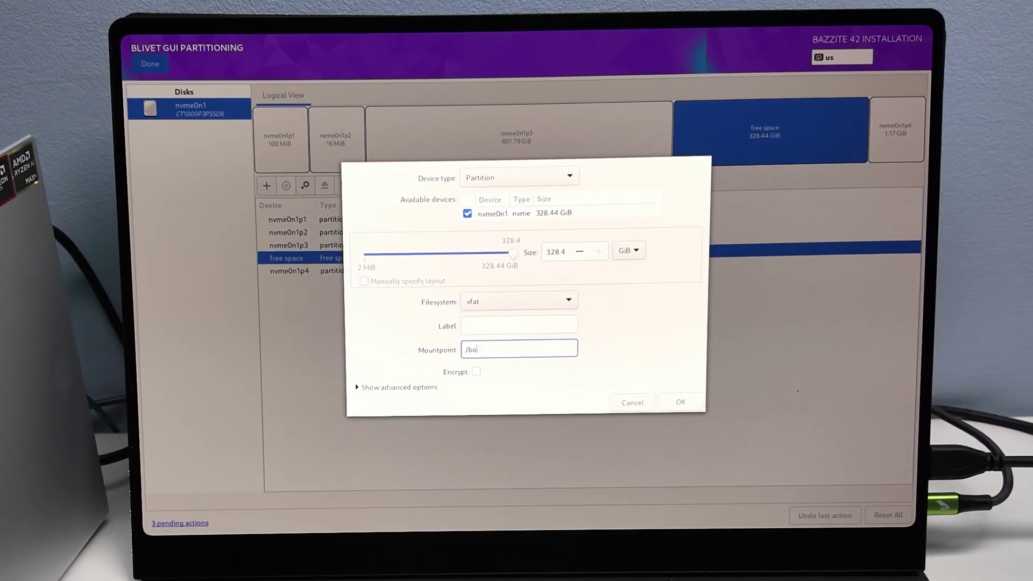
type("t/efi")
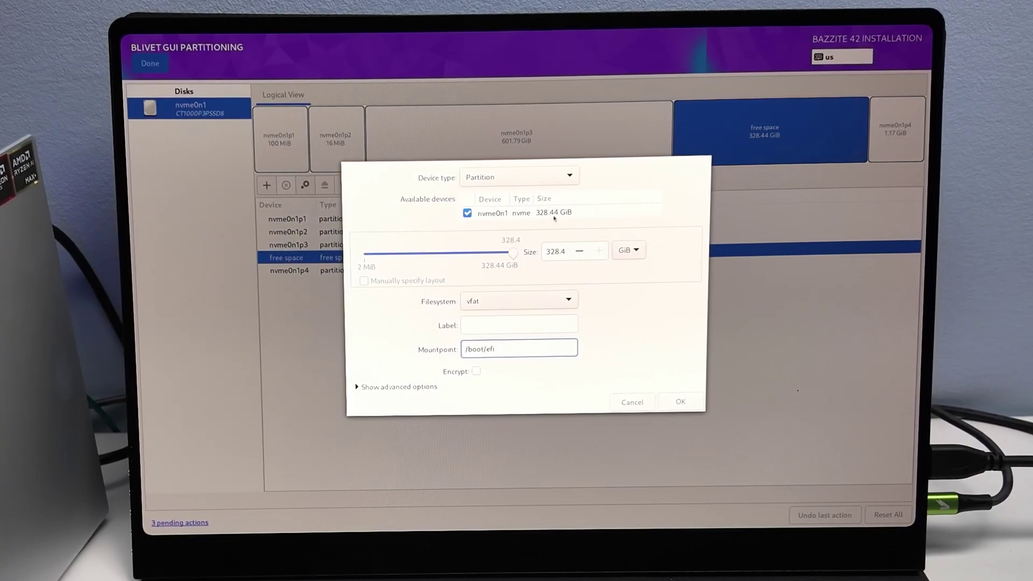
Set the new partition to 300 MiB with the EFI System Partition filesystem
double_click(557, 253)
left_click(625, 253)
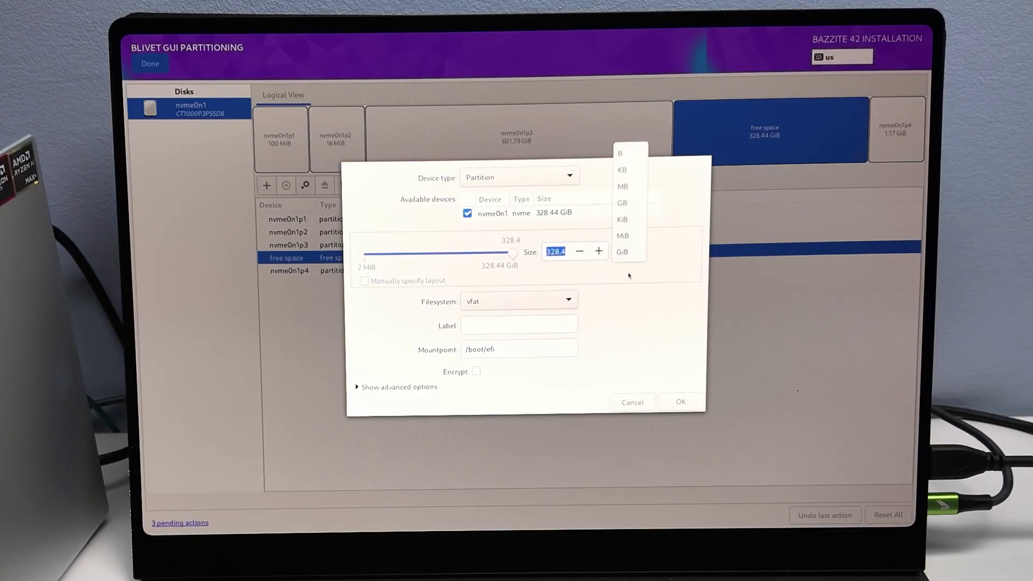
left_click(629, 219)
type("3")
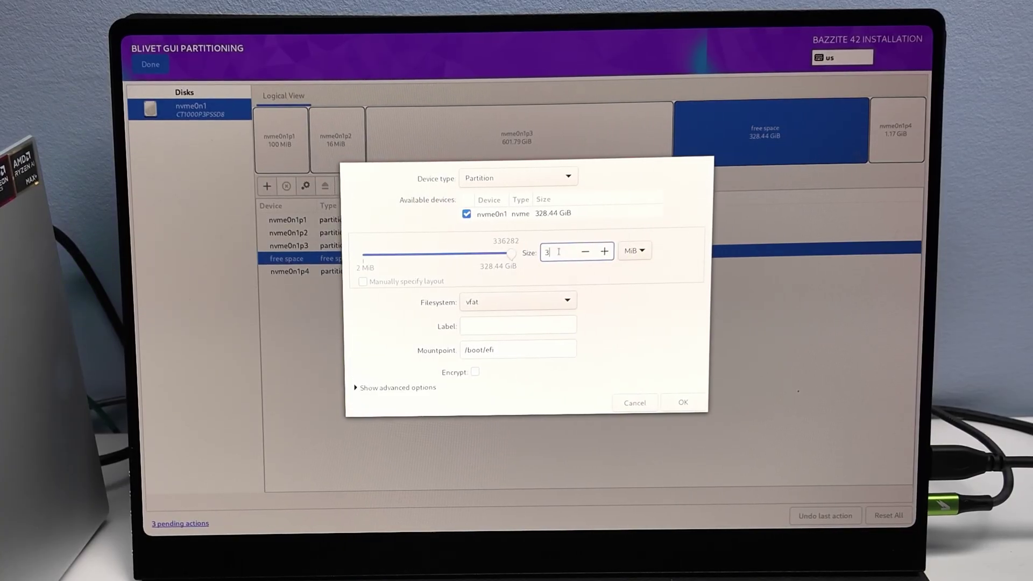
type("00")
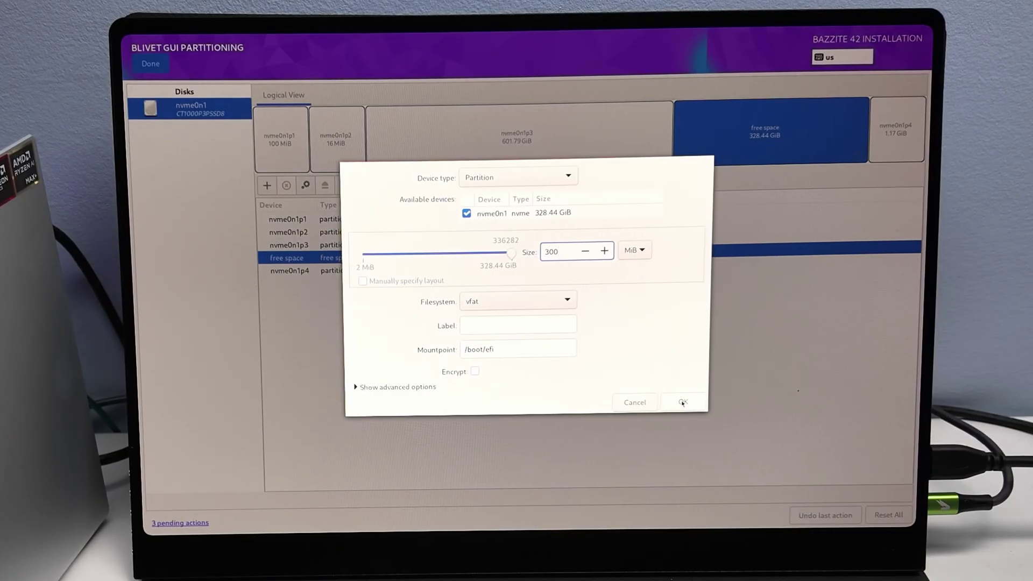
left_click(562, 300)
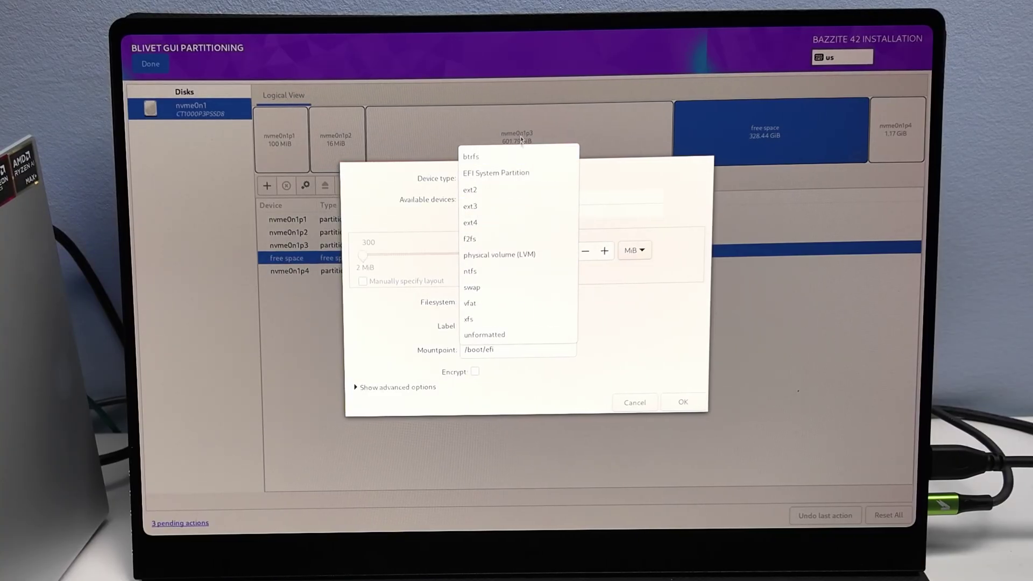
left_click(516, 172)
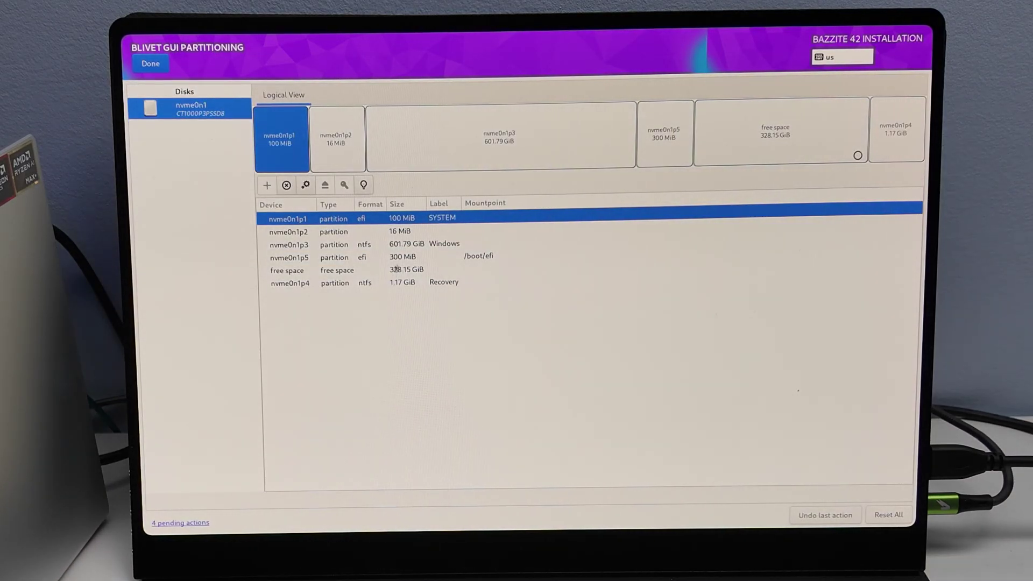
Create a 1 GiB ext4 partition mounted at /boot from the free space
left_click(380, 270)
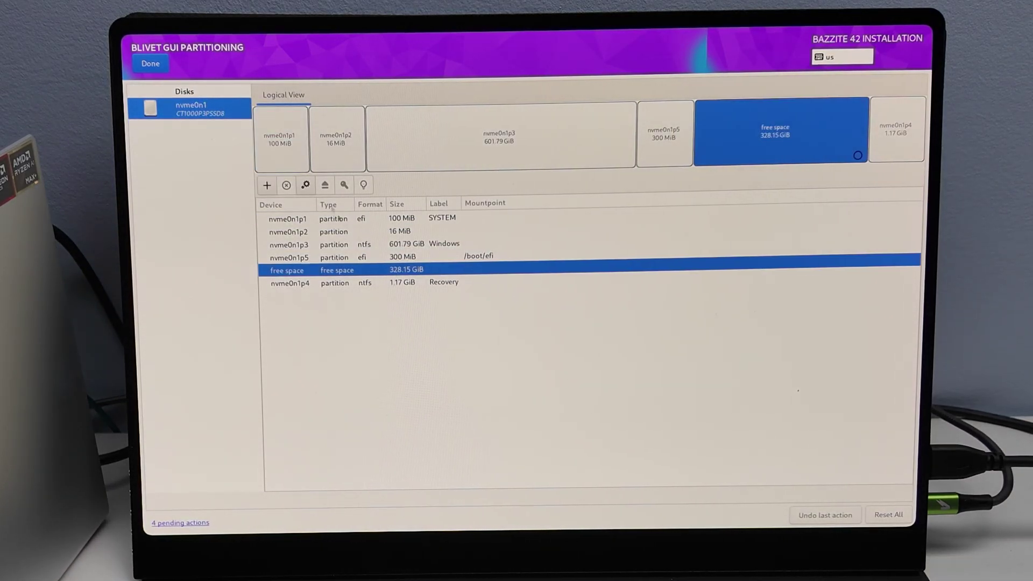
left_click(267, 185)
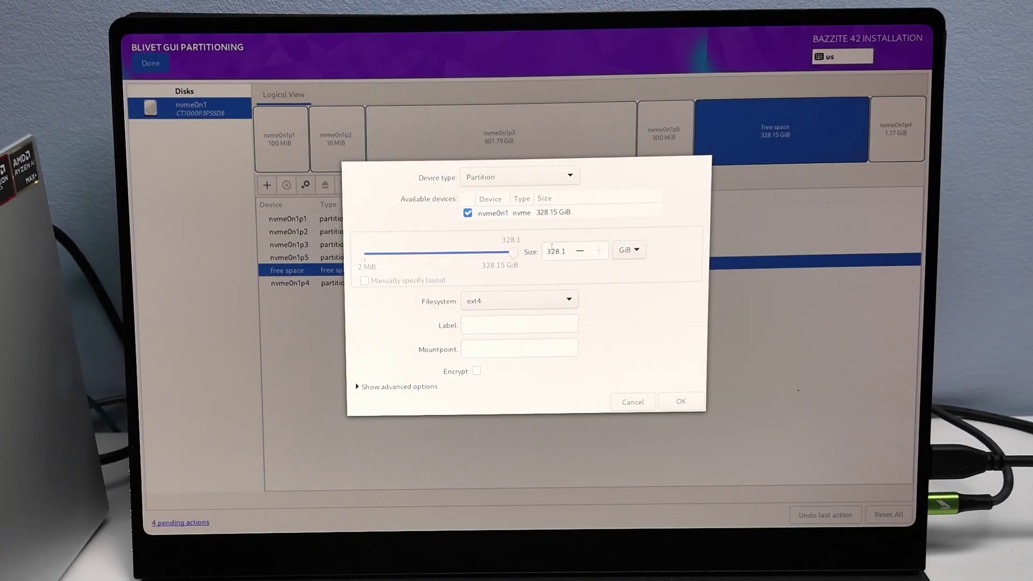
left_click(496, 346)
type("boot")
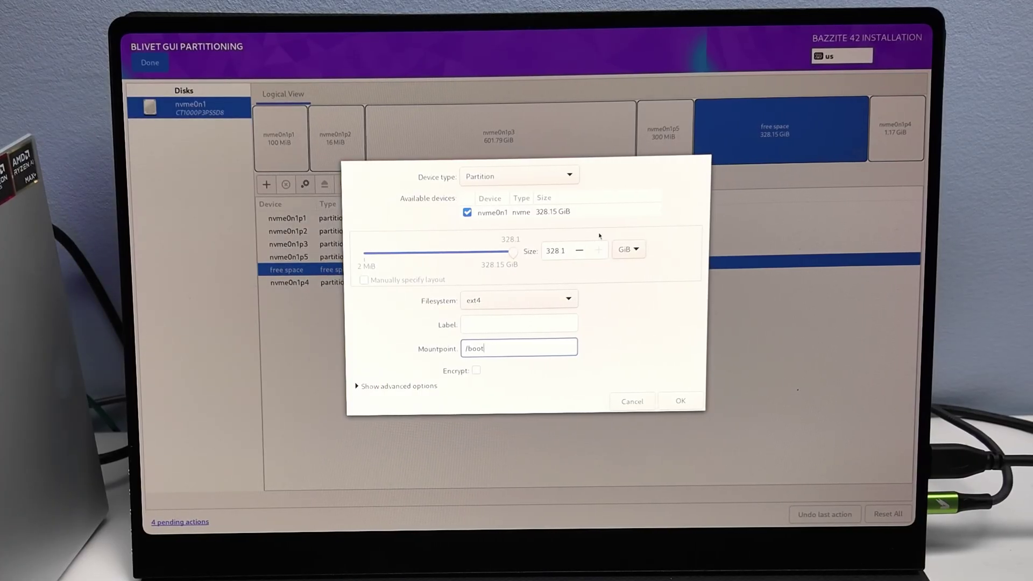
triple_click(555, 252)
type("1")
key("Tab")
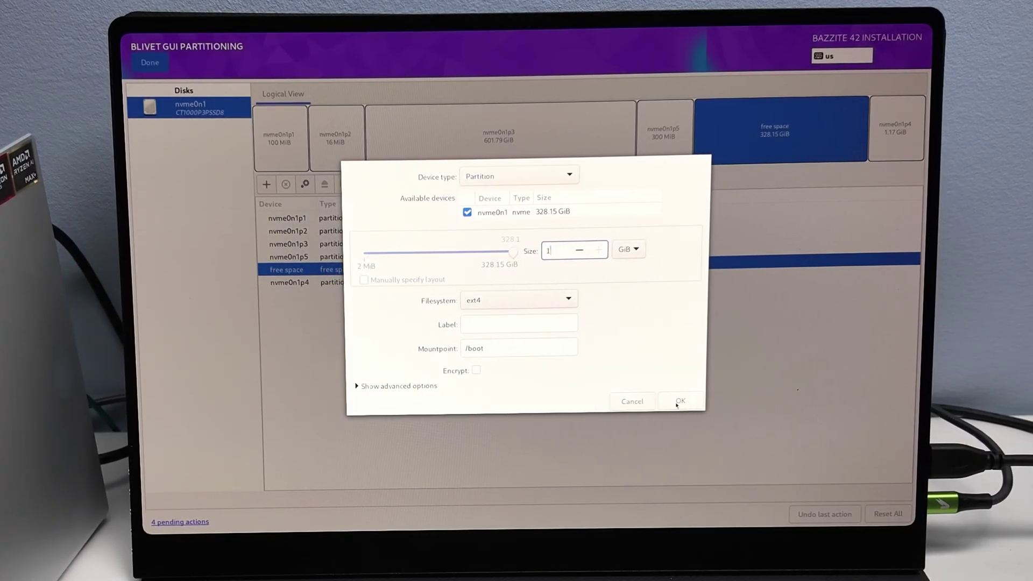
key("Return")
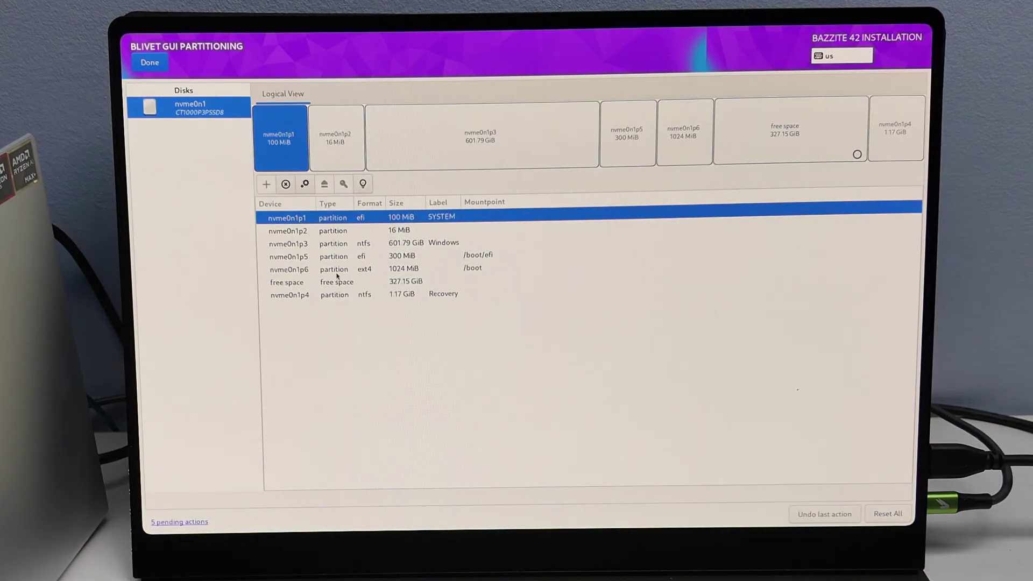
Create a btrfs volume from the remaining 327.15 GiB with no mountpoint set
left_click(340, 281)
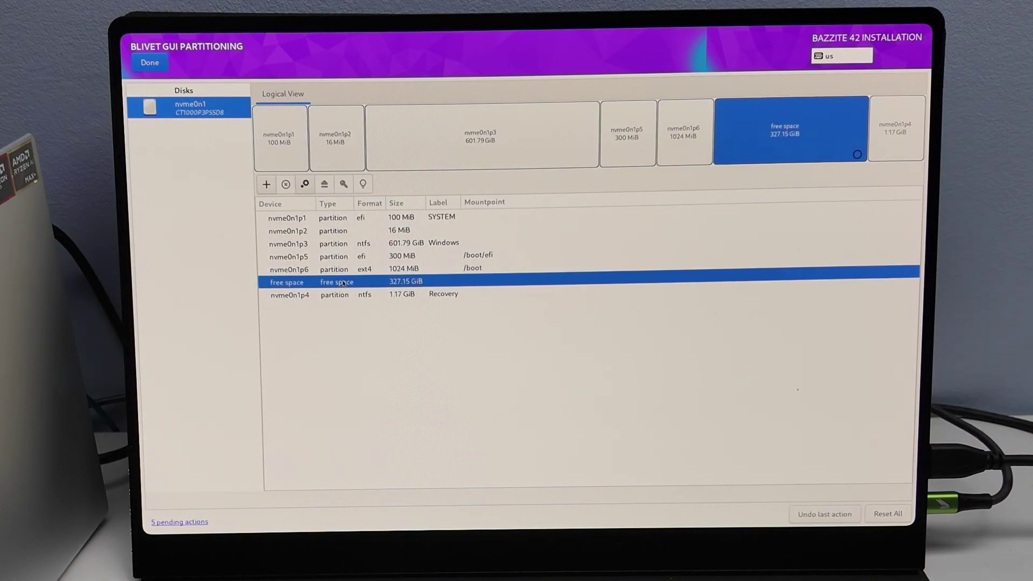
right_click(343, 282)
left_click(366, 290)
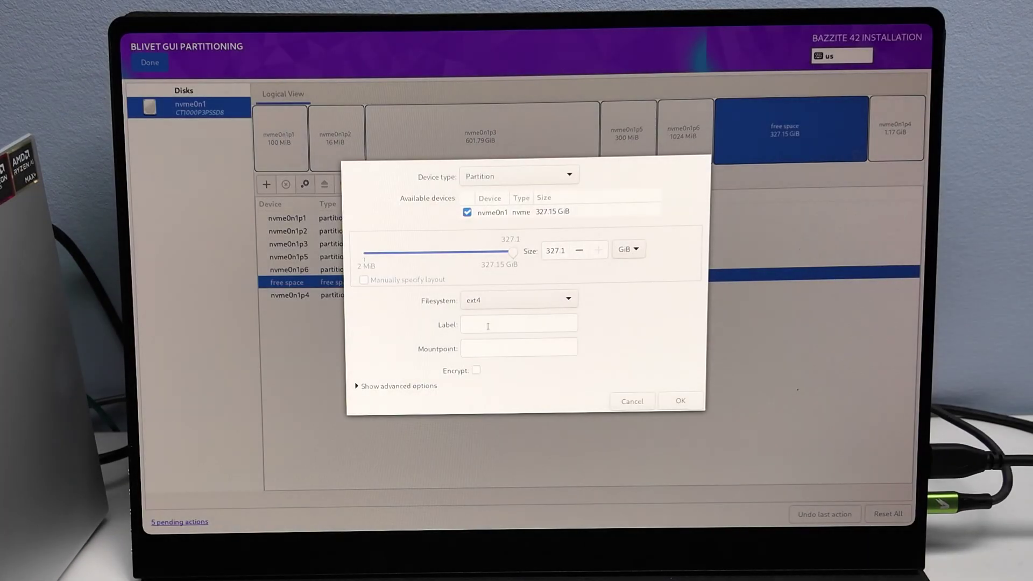
left_click(569, 300)
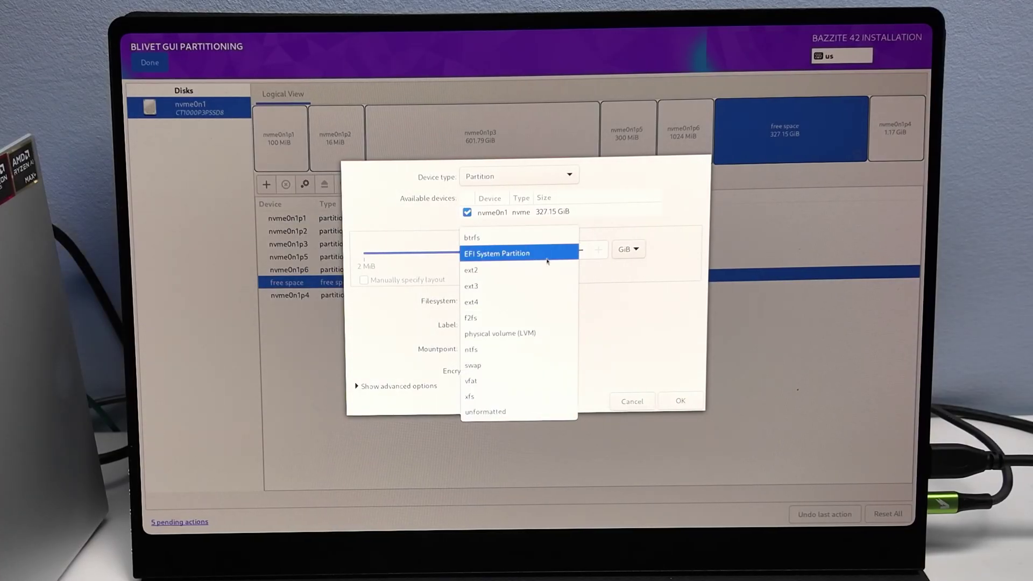
left_click(533, 233)
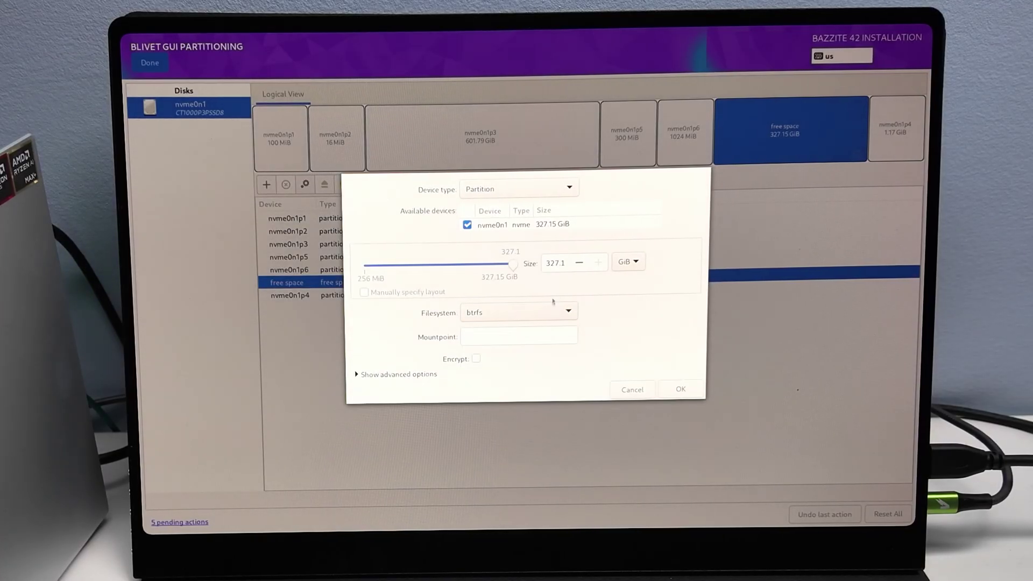
left_click(538, 337)
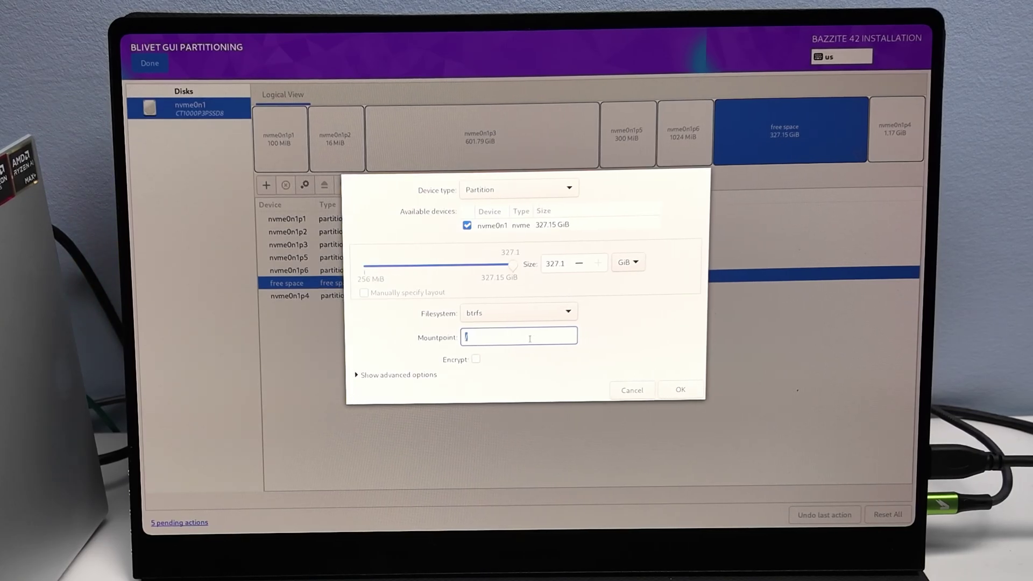
key("BackSpace")
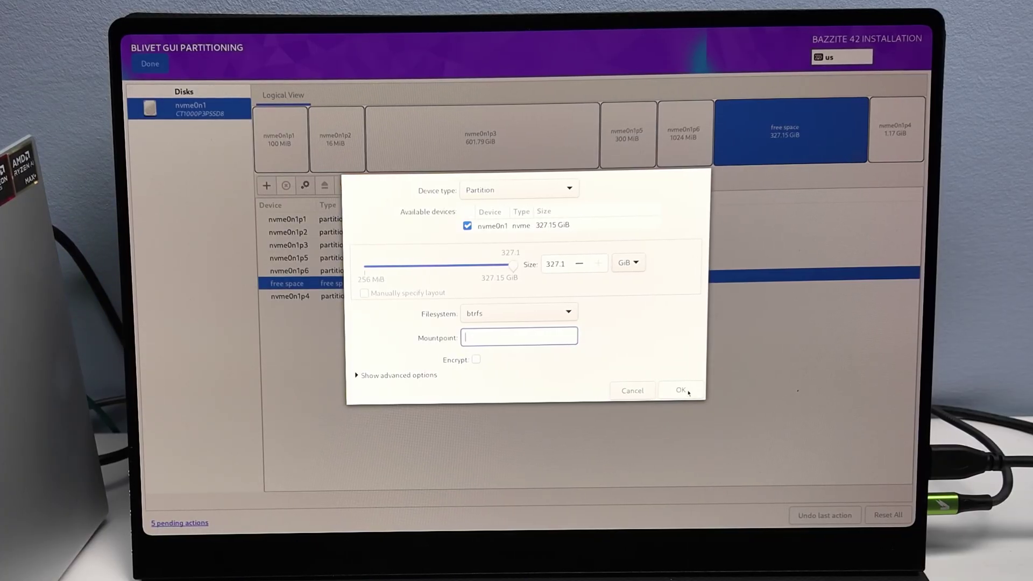
left_click(682, 391)
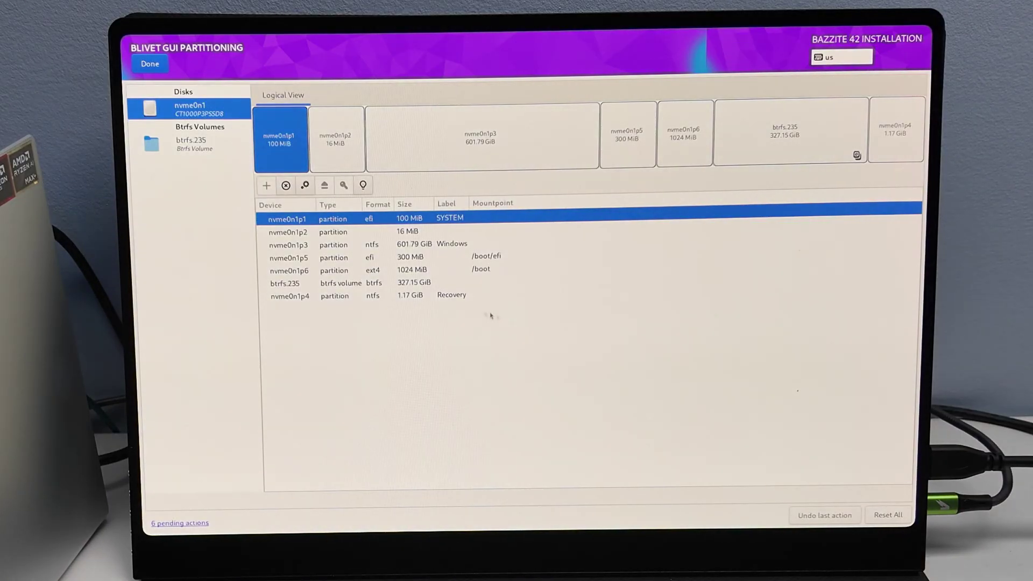
Add a root subvolume mounted at / to the btrfs.235 volume
left_click(433, 284)
right_click(433, 285)
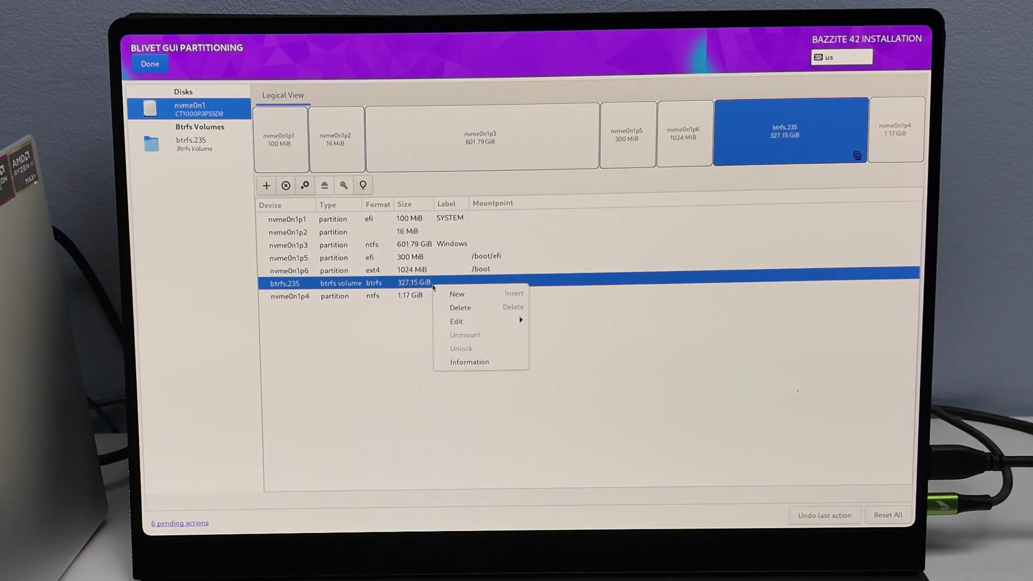
left_click(488, 294)
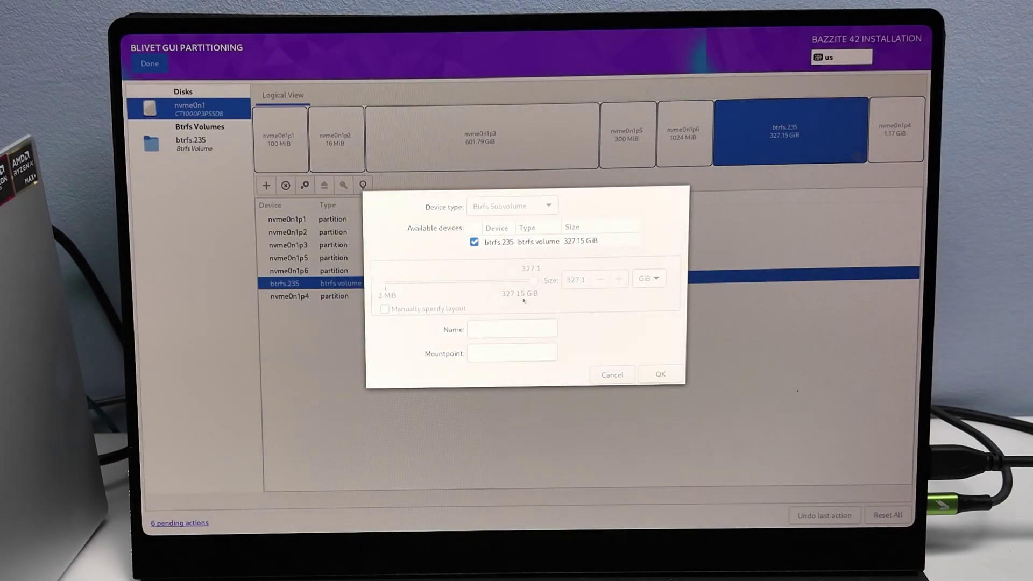
left_click(523, 353)
type("/")
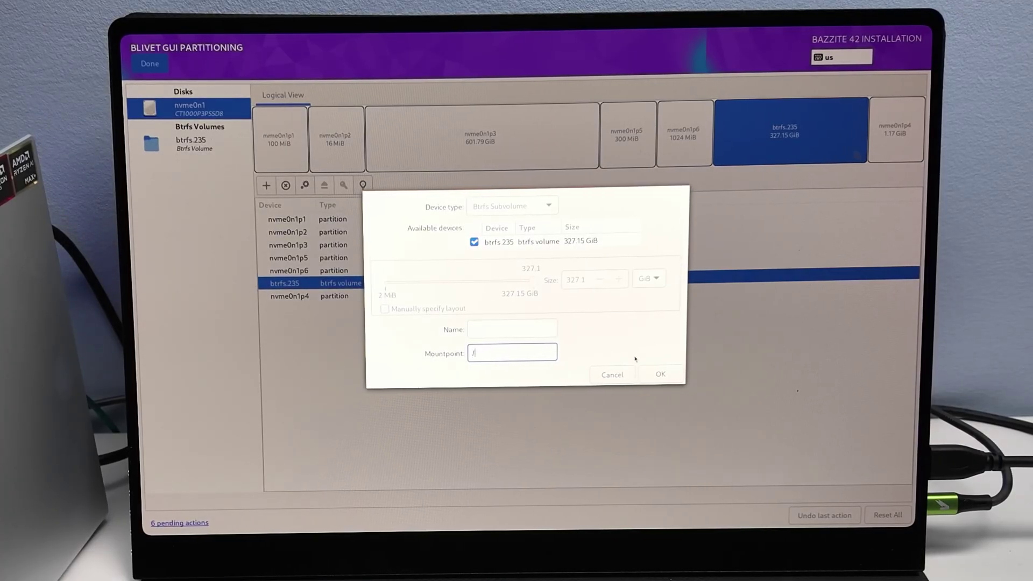
left_click(660, 375)
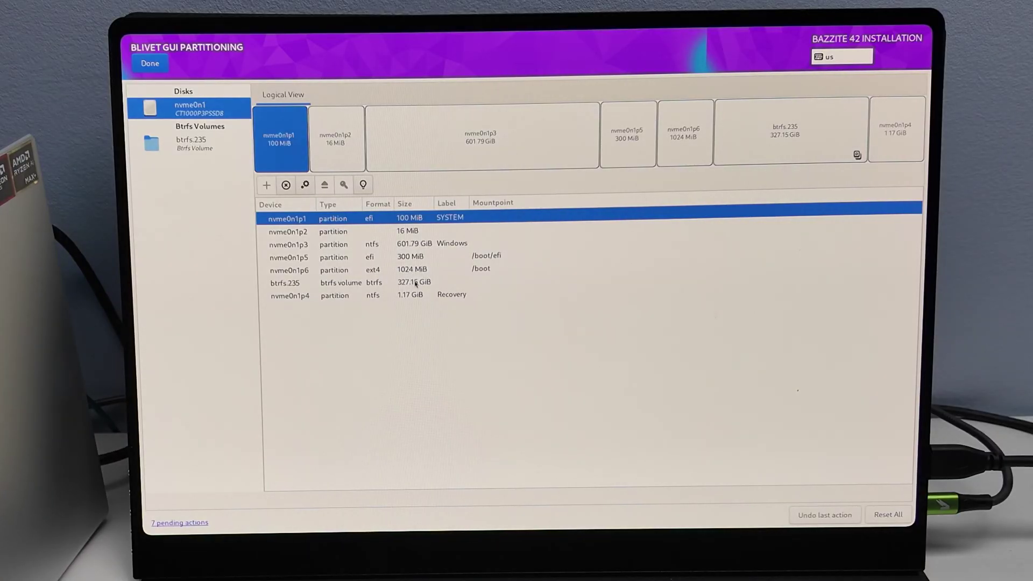
Add a second btrfs.235 subvolume mounted at /var
left_click(408, 282)
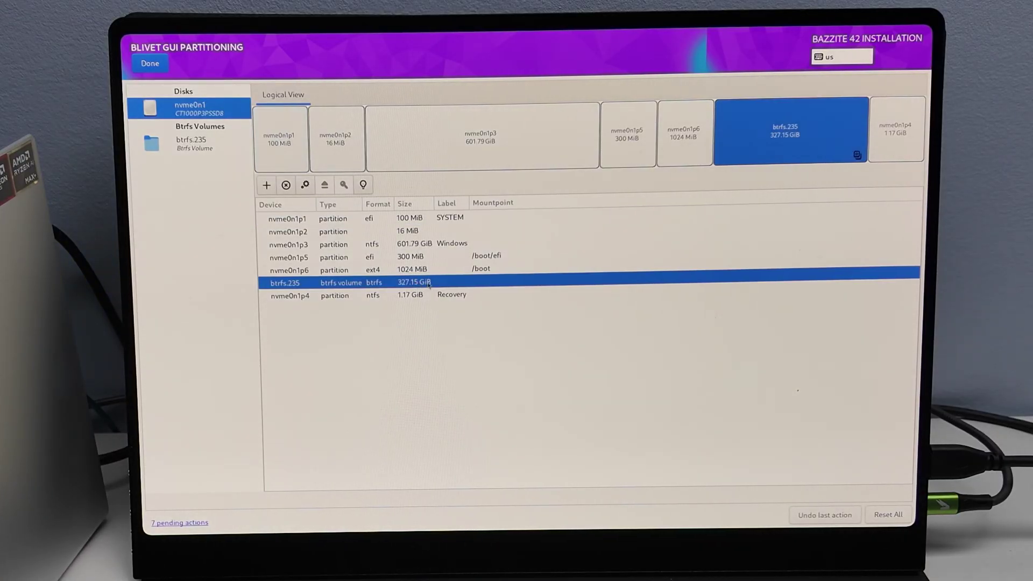
right_click(417, 283)
left_click(457, 290)
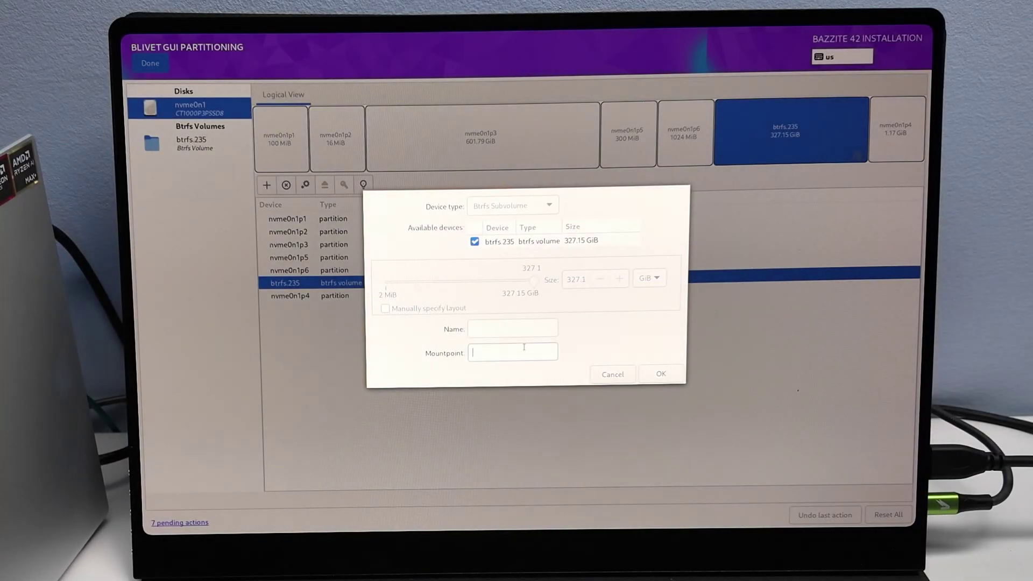
type("/va")
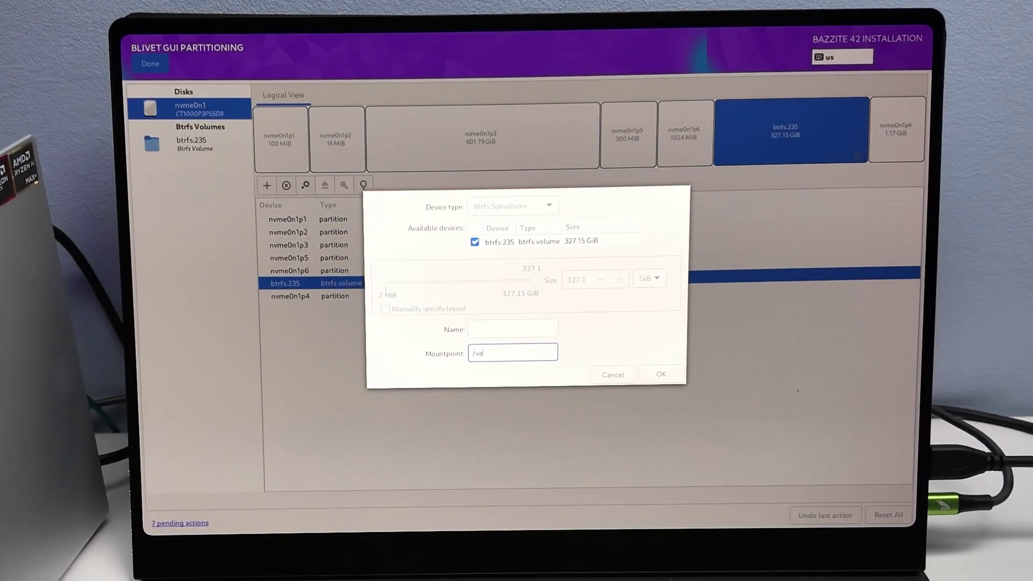
type("r")
key("Tab")
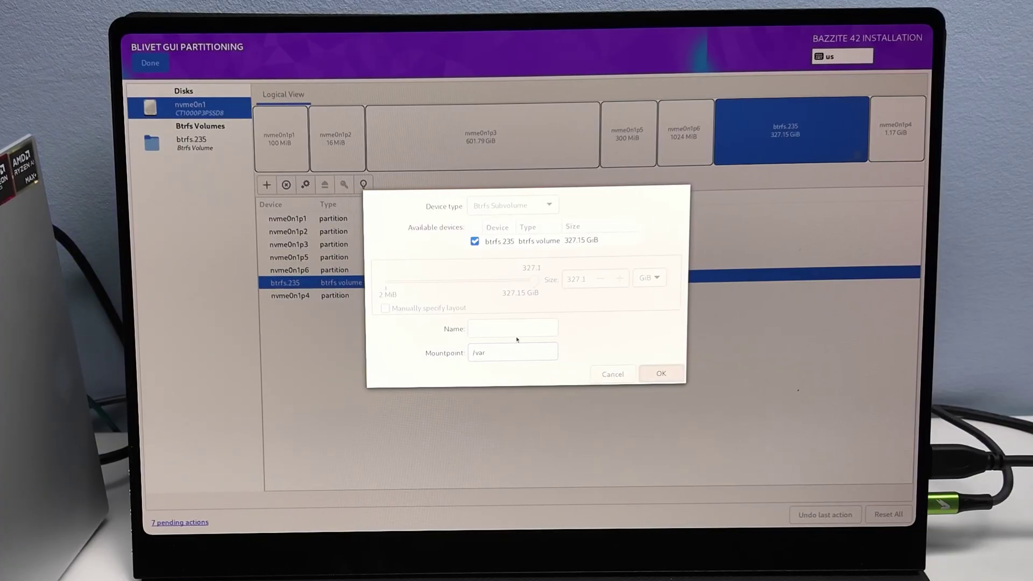
key("Return")
Add a third subvolume at /var/home and view btrfs.235's subvolumes
left_click(414, 282)
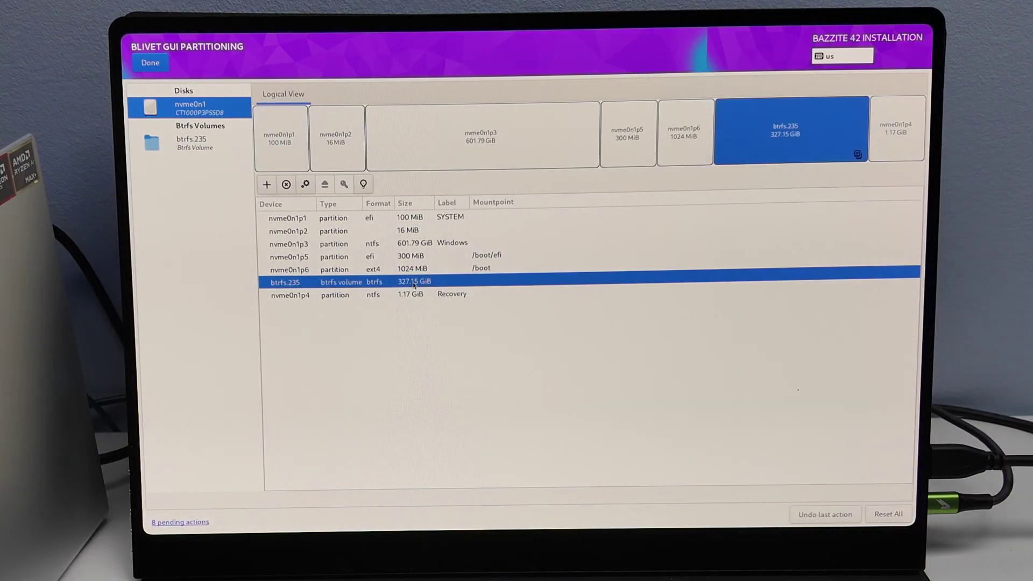
right_click(414, 283)
left_click(440, 291)
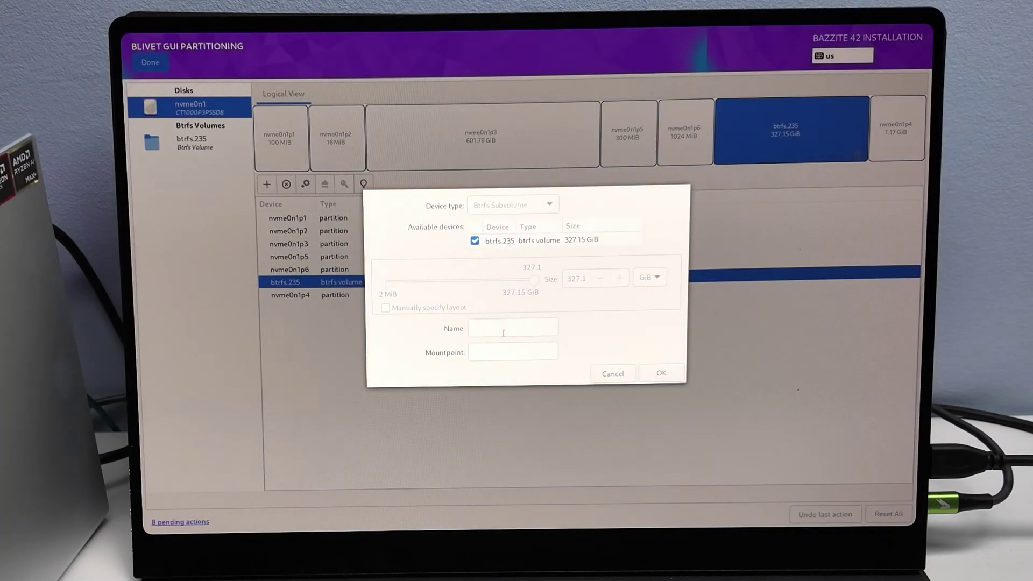
left_click(509, 352)
type("/va")
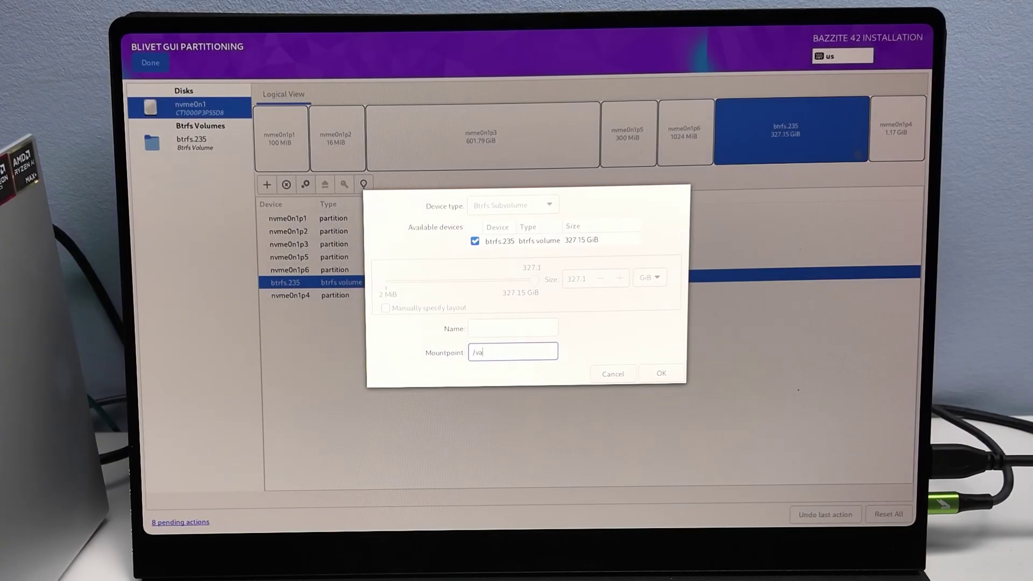
type("r/home")
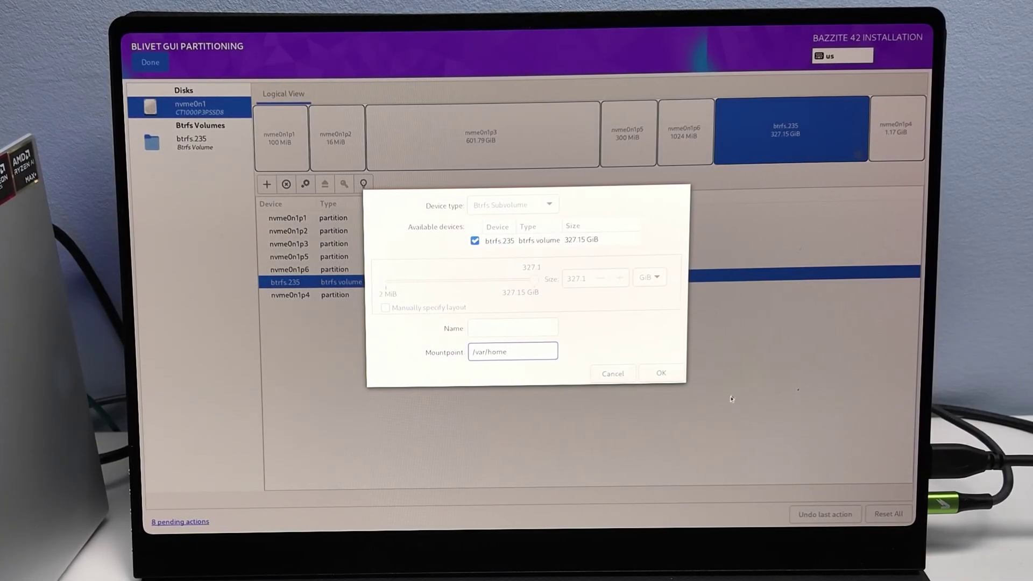
left_click(650, 375)
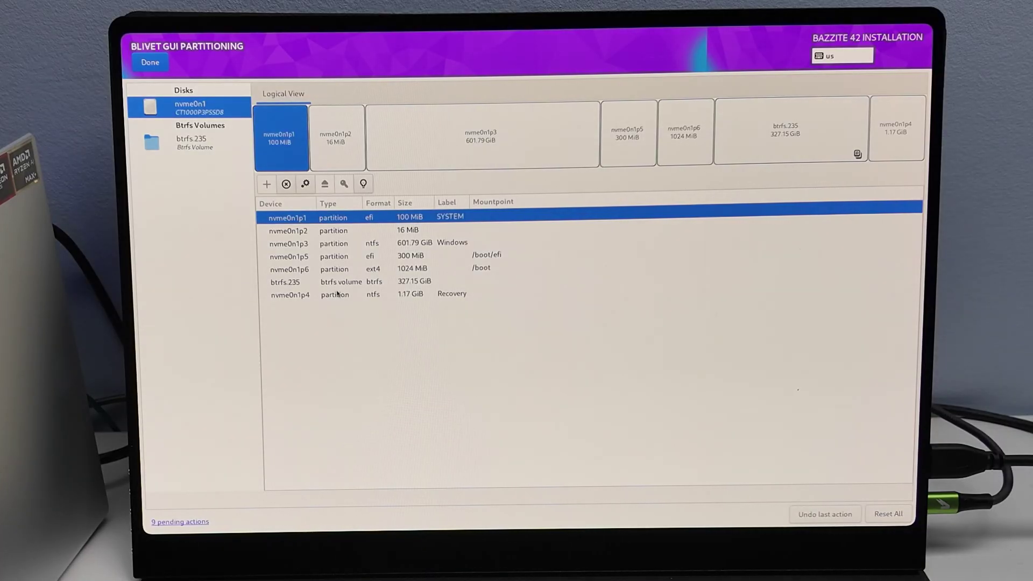
left_click(335, 287)
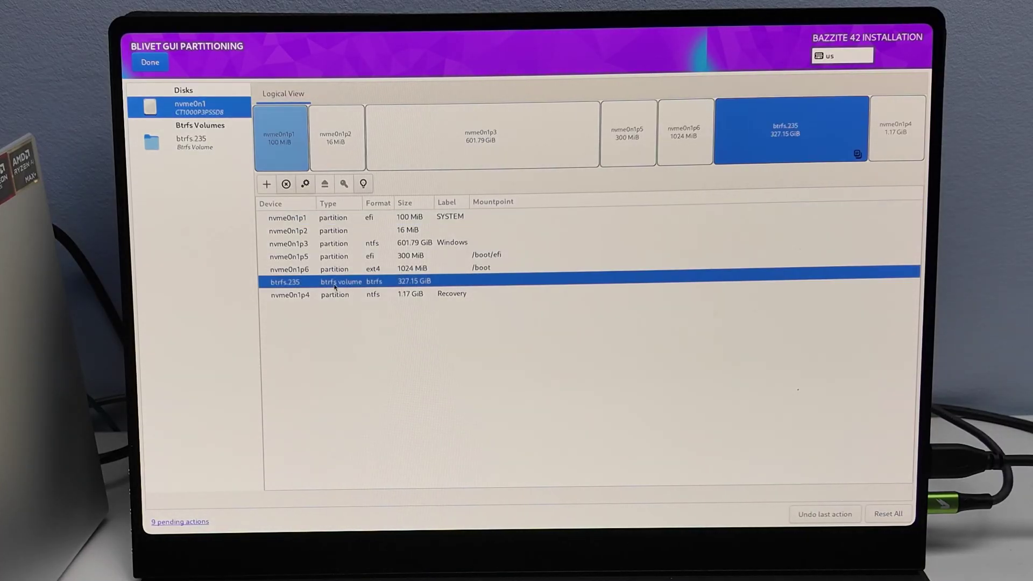
left_click(199, 143)
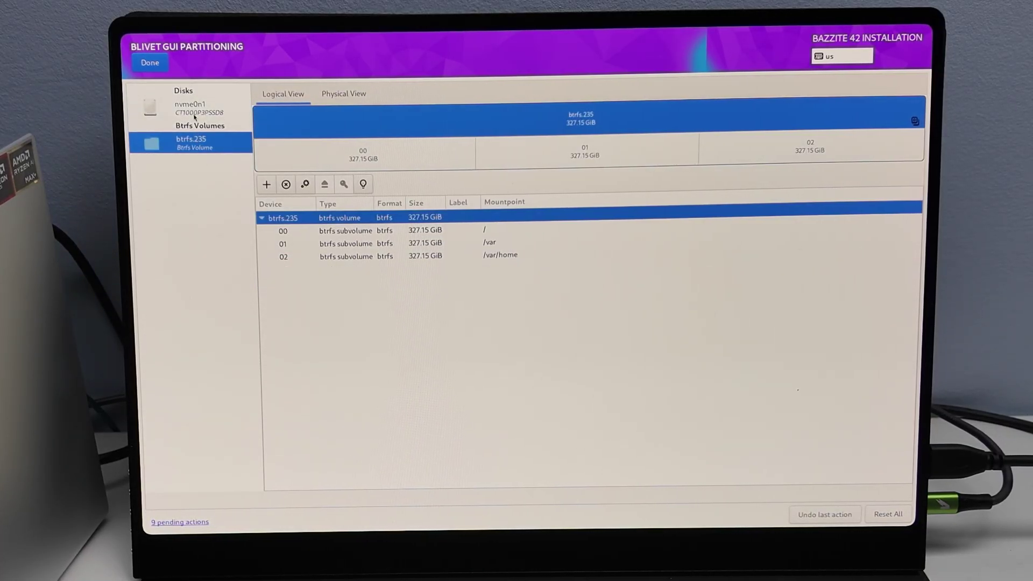
Return to nvme0n1, finish partitioning, and accept the summarized partition changes
left_click(195, 117)
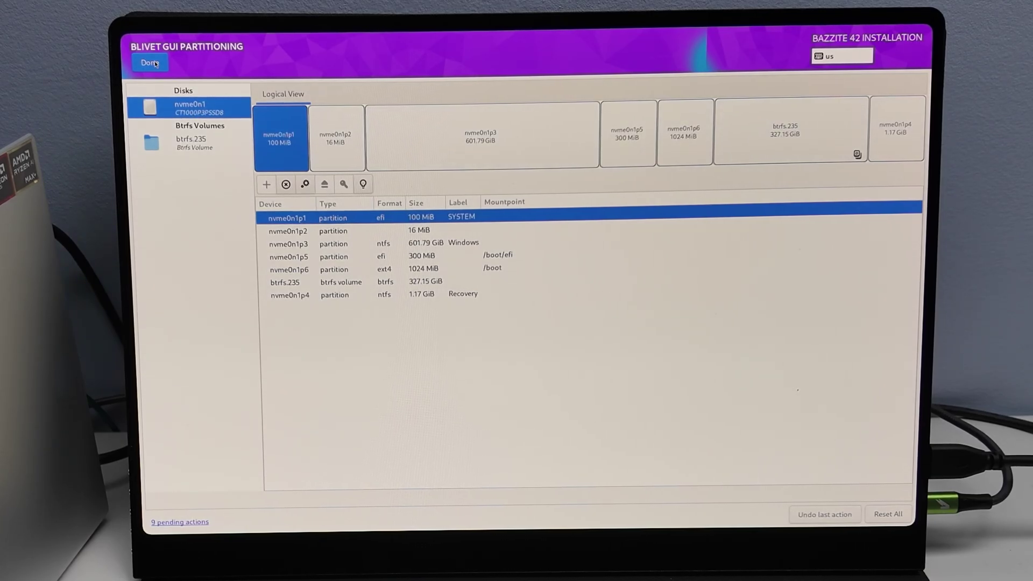
left_click(152, 64)
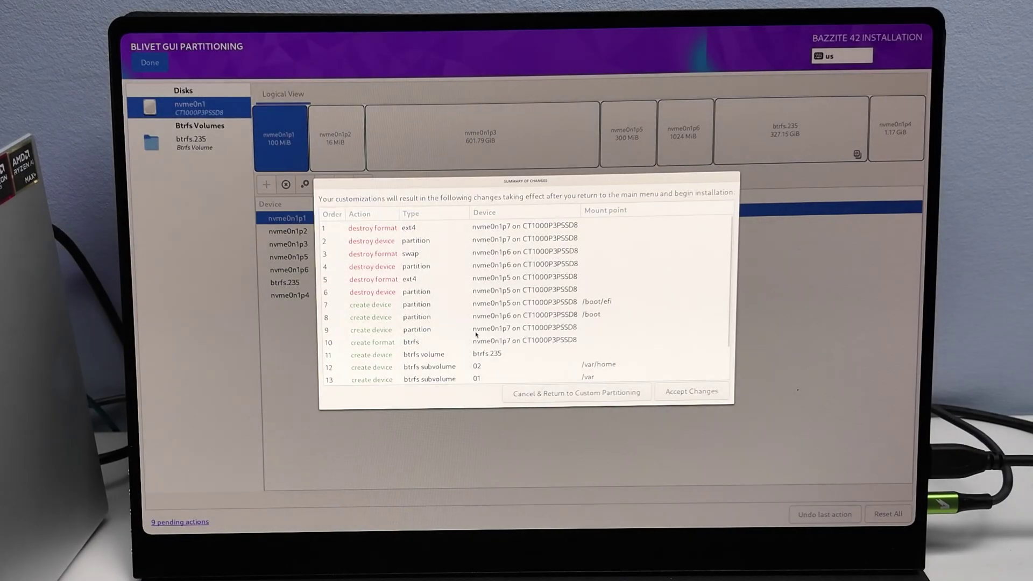
scroll(476, 334, "down", 2)
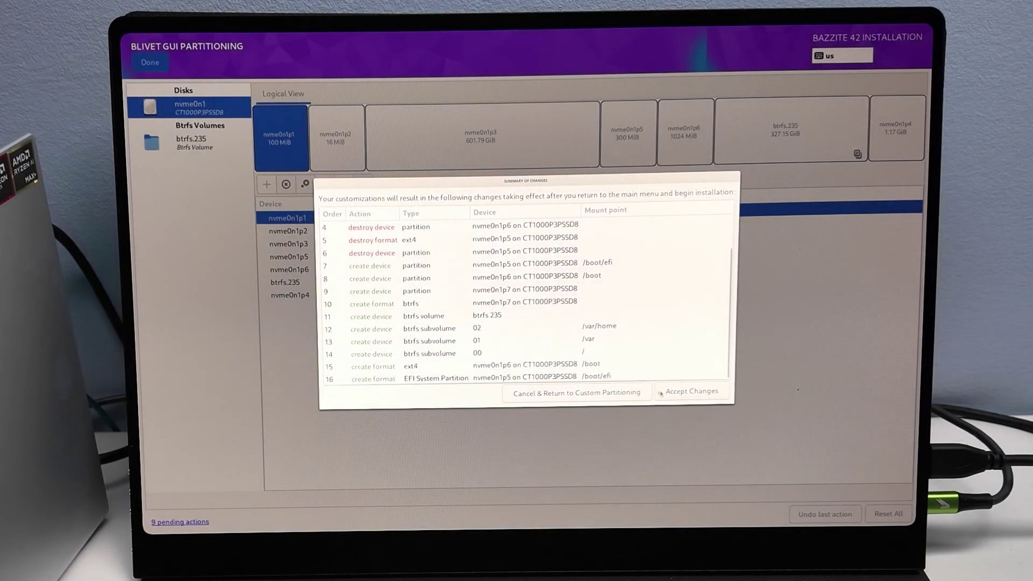
left_click(690, 392)
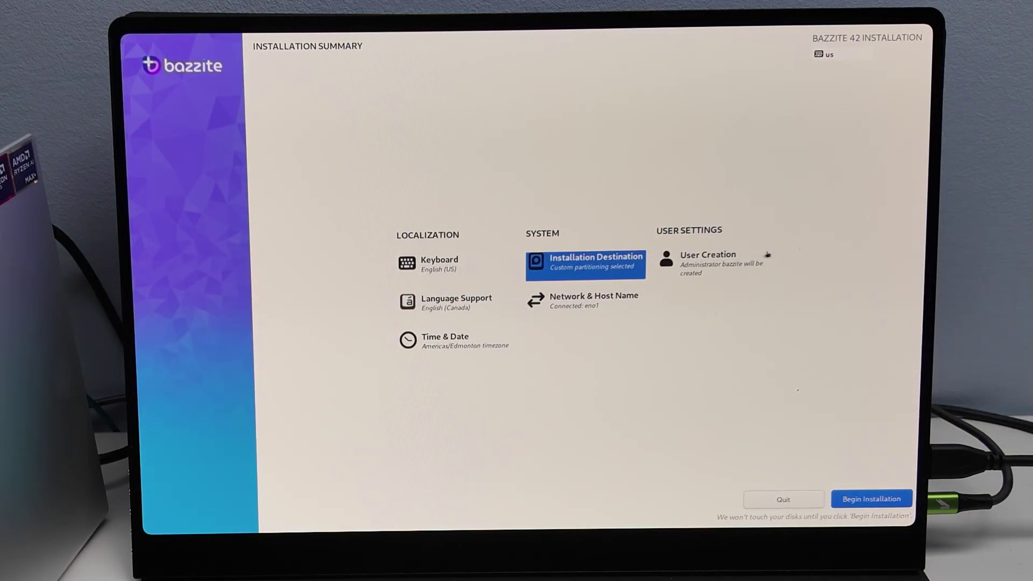
Create a passwordless user with a full name and user name, then begin installing
left_click(682, 269)
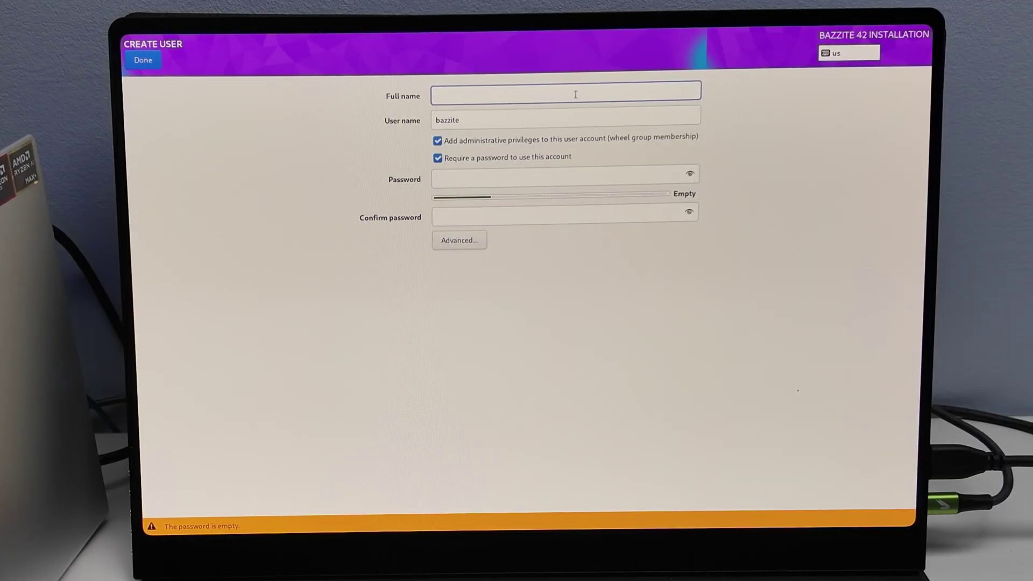
type("te")
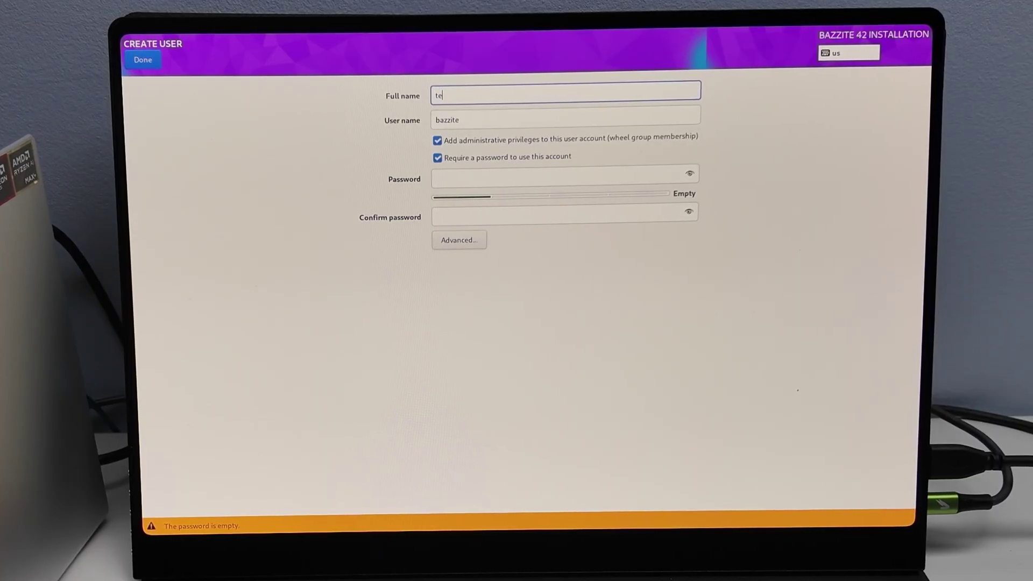
type("chknowlux")
key("Tab")
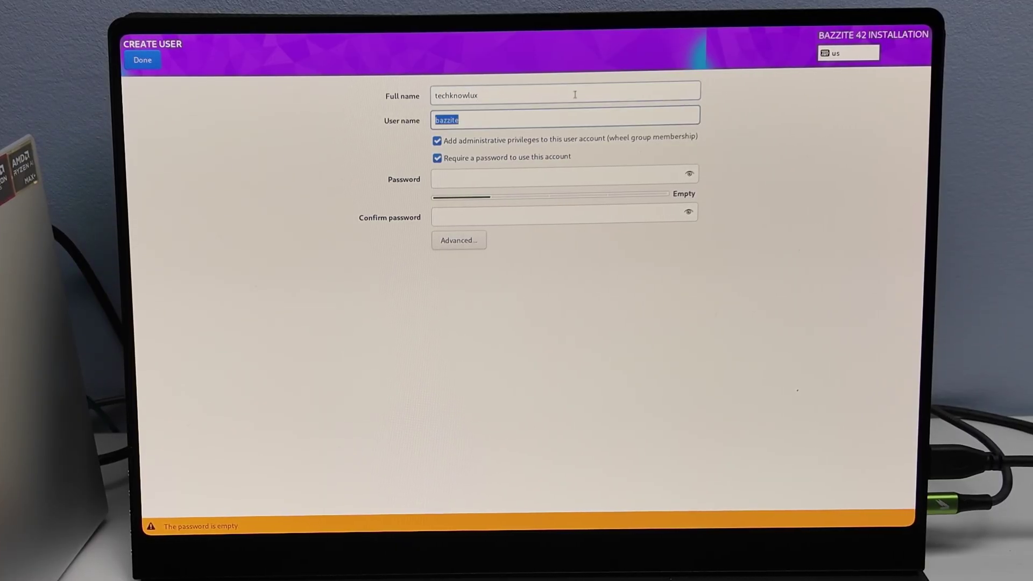
type("t")
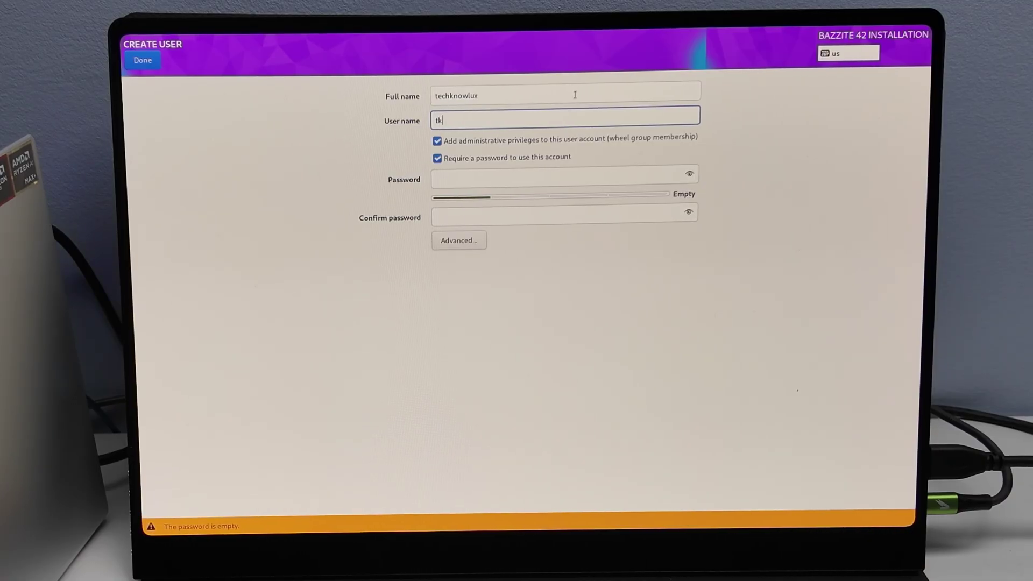
type("k")
key("BackSpace")
type("l")
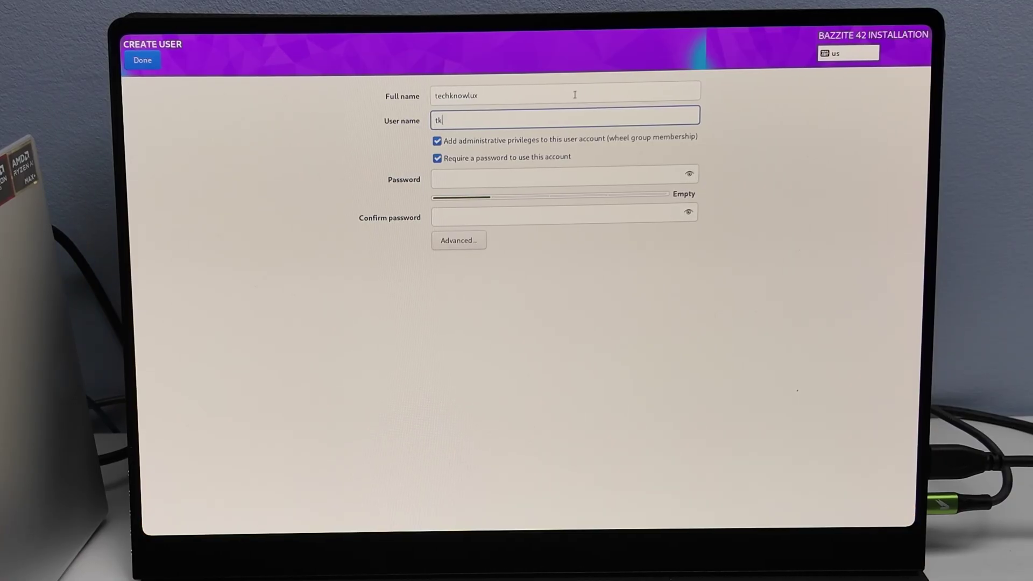
left_click(436, 157)
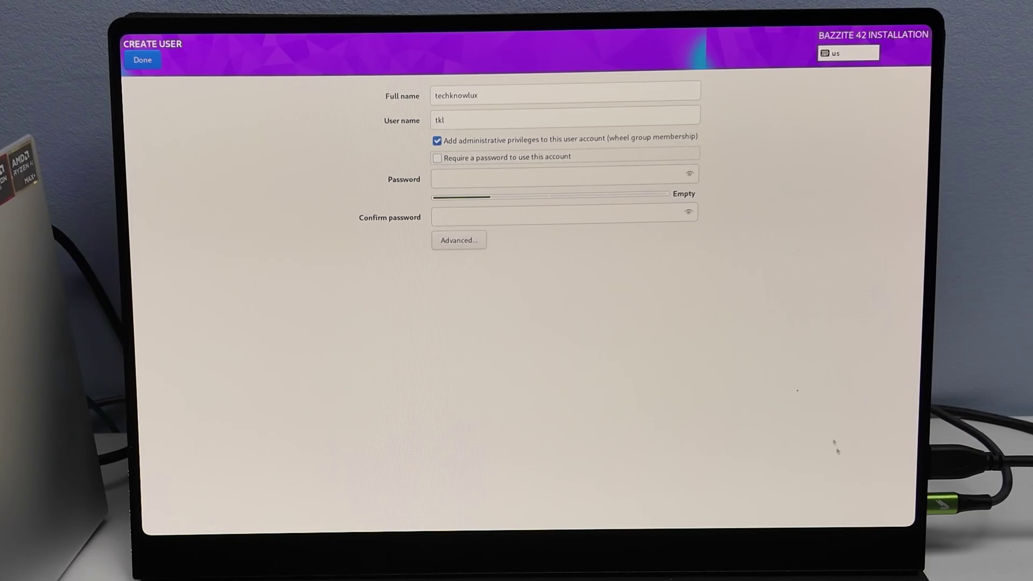
left_click(144, 61)
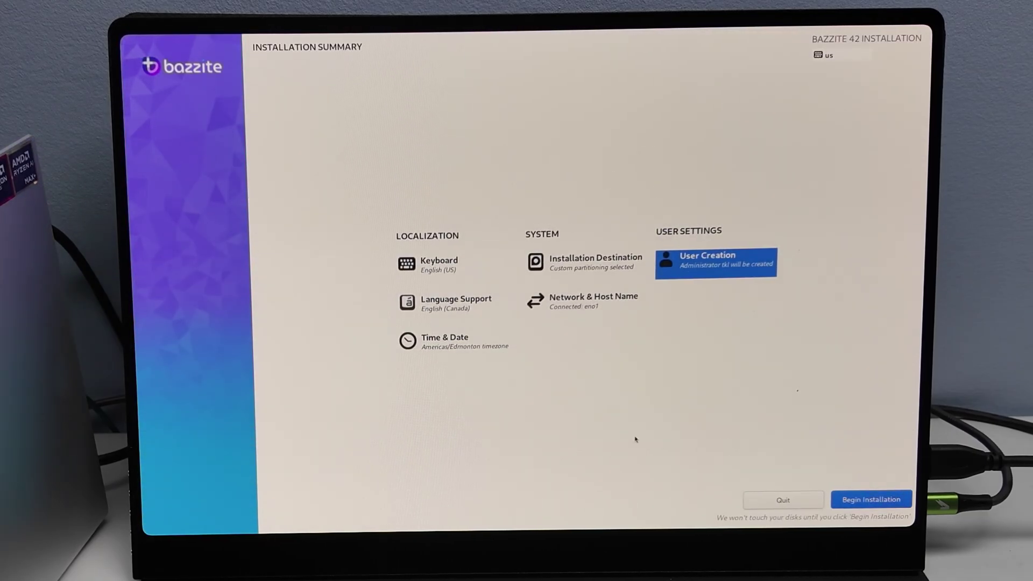
left_click(871, 498)
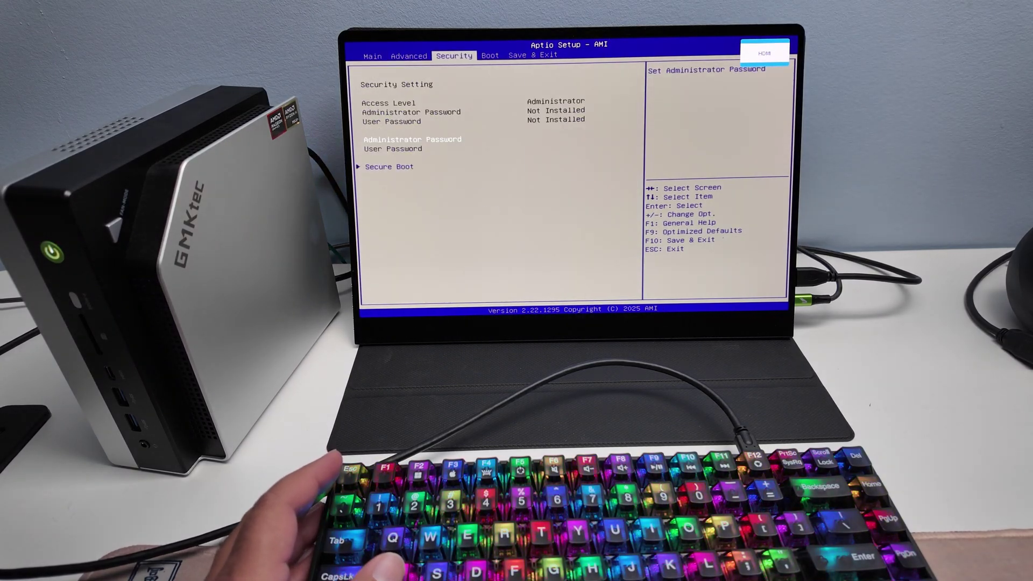
key("Right")
key("Right")
Browse the Save & Exit boot override entries, stepping between the Fedora and Ubuntu options
key("Down")
key("Down")
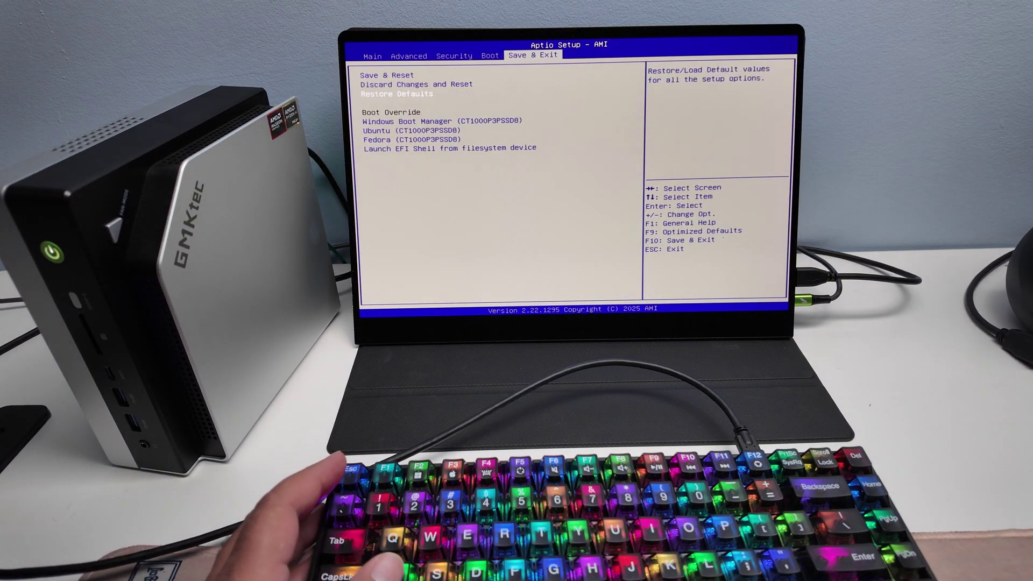
key("Down")
key("Down")
key("Down")
key("Up")
key("Up")
key("Up")
key("Down")
key("Down")
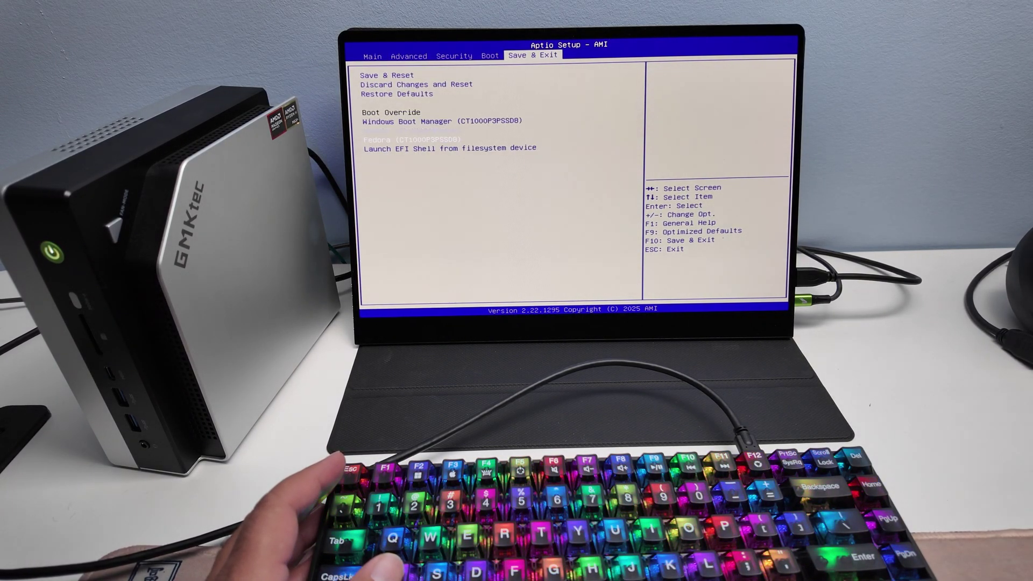
key("Up")
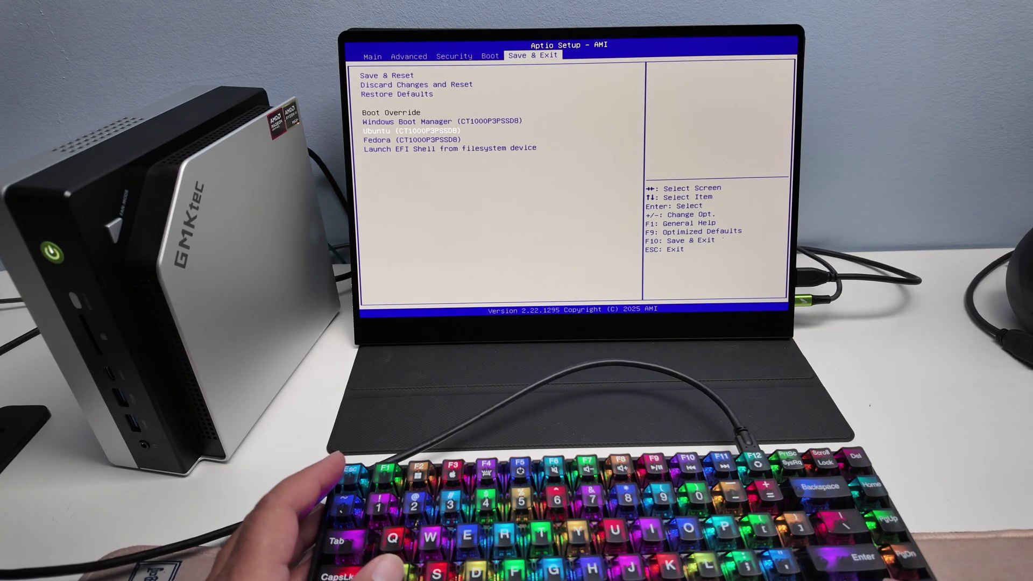
key("Up")
key("Down")
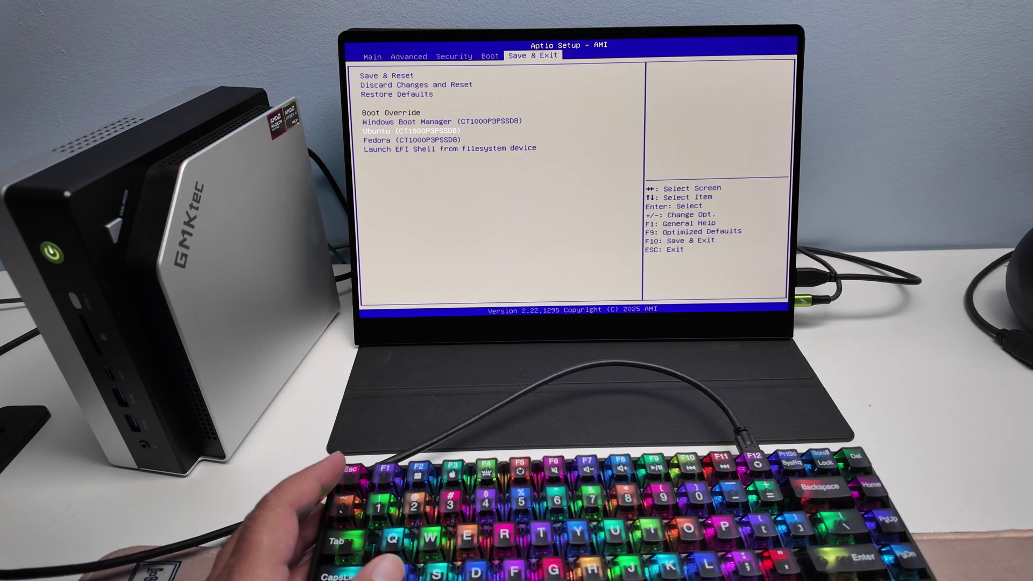
key("Down")
key("Up")
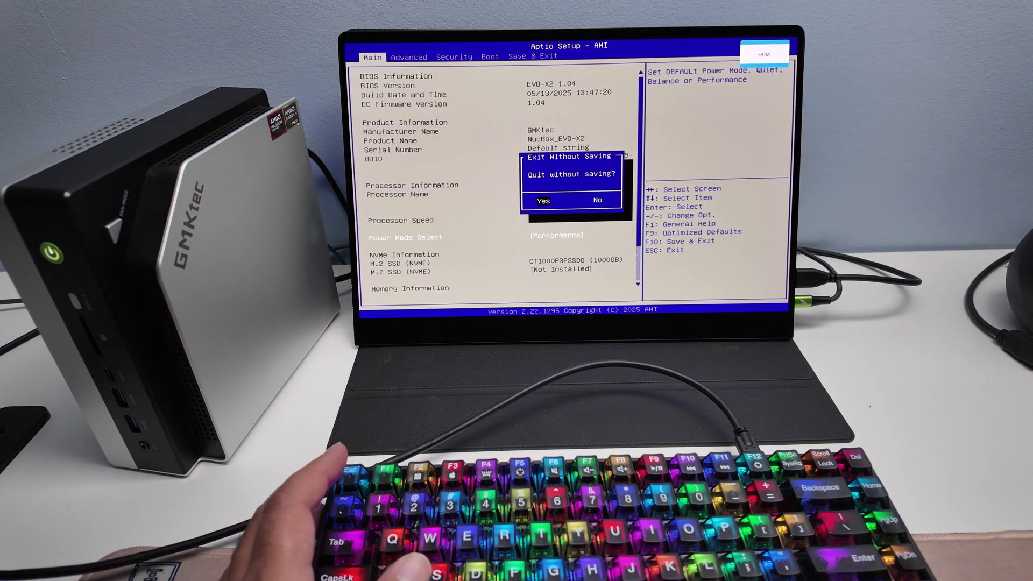
key("Right")
key("Down")
key("Down")
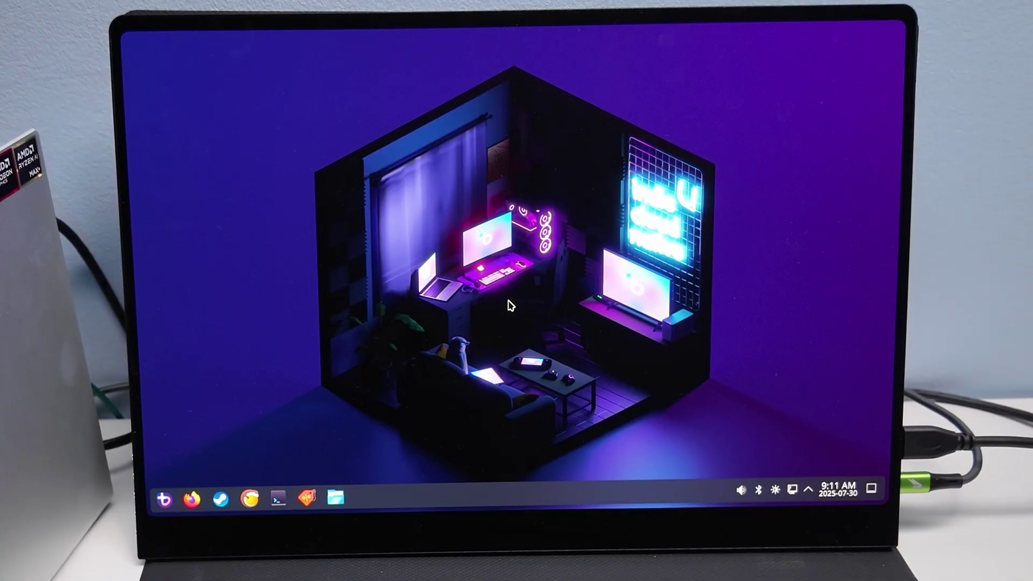
Bring up KDE Display Configuration from the desktop, showing 2880×1800 at 215% scale
right_click(507, 296)
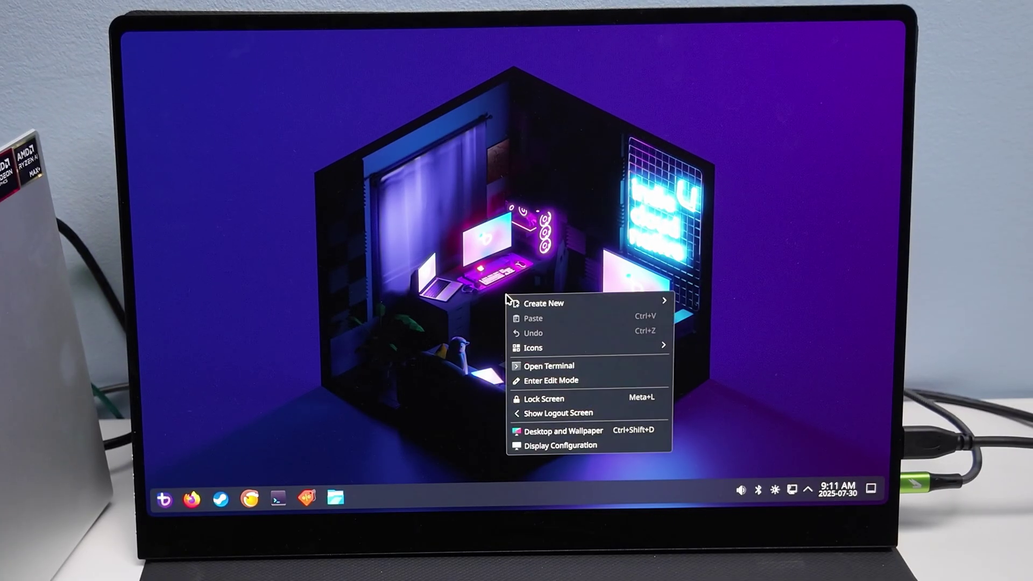
left_click(560, 445)
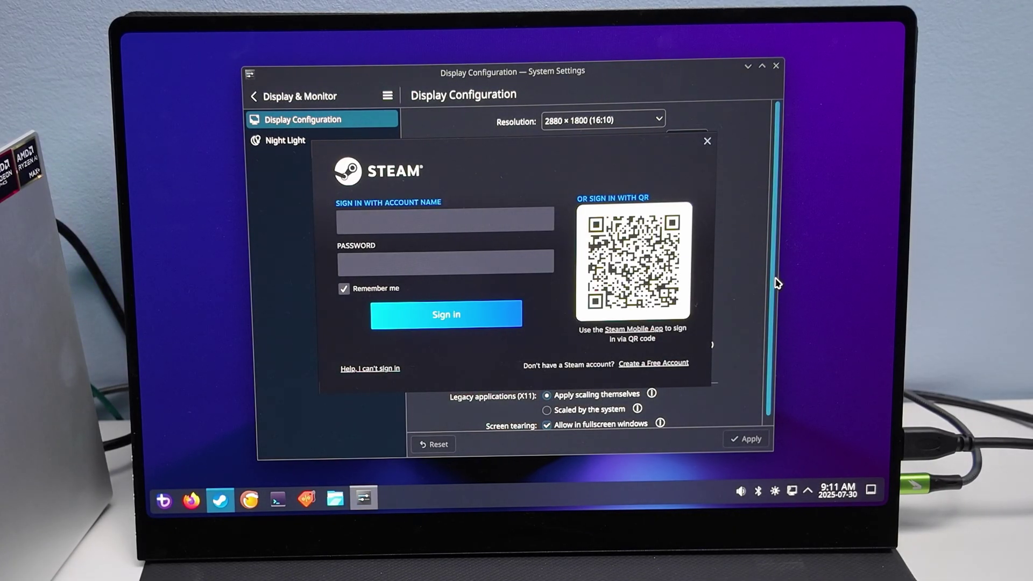
left_click(772, 196)
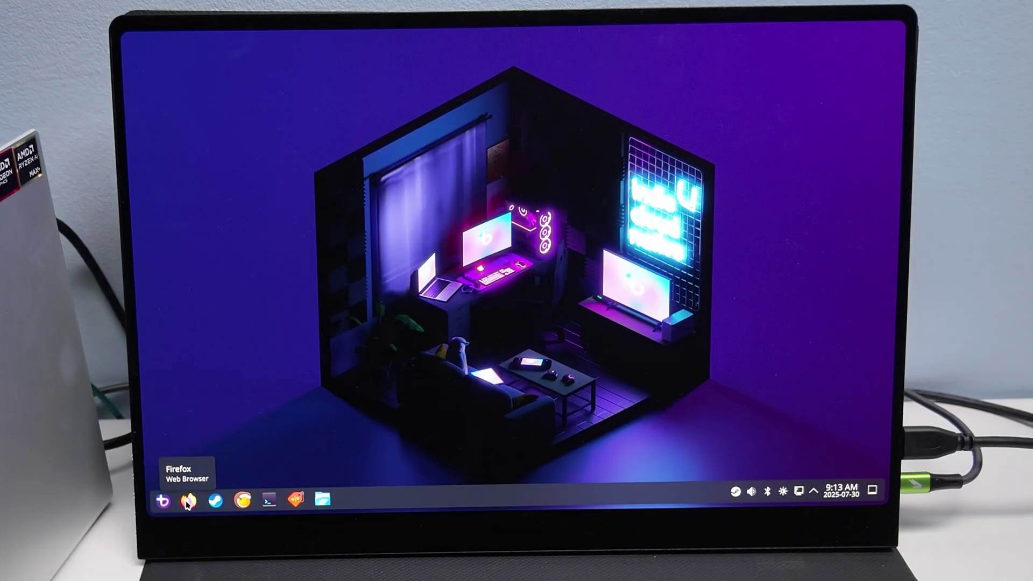
Install Shadow of the Tomb Raider from the Steam library to /var/home, accepting the EULA
right_click(735, 491)
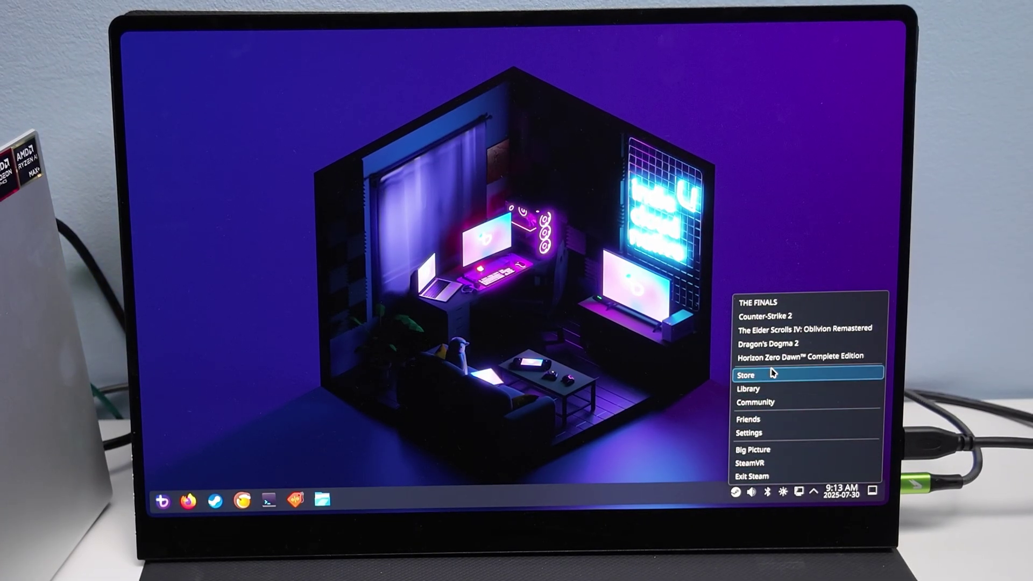
left_click(765, 387)
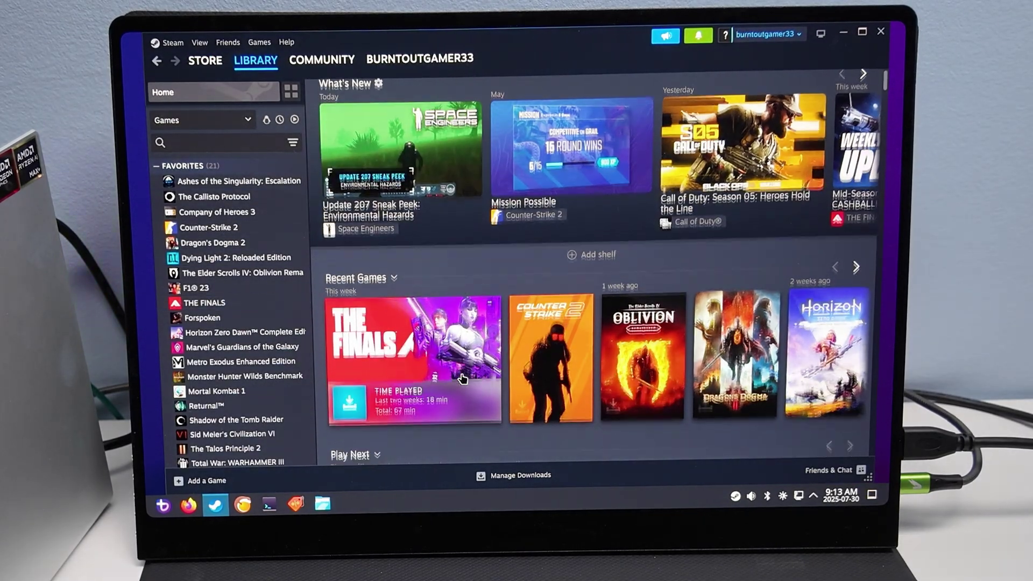
scroll(319, 283, "down", 3)
scroll(388, 342, "up", 3)
scroll(222, 242, "down", 3)
scroll(226, 275, "up", 3)
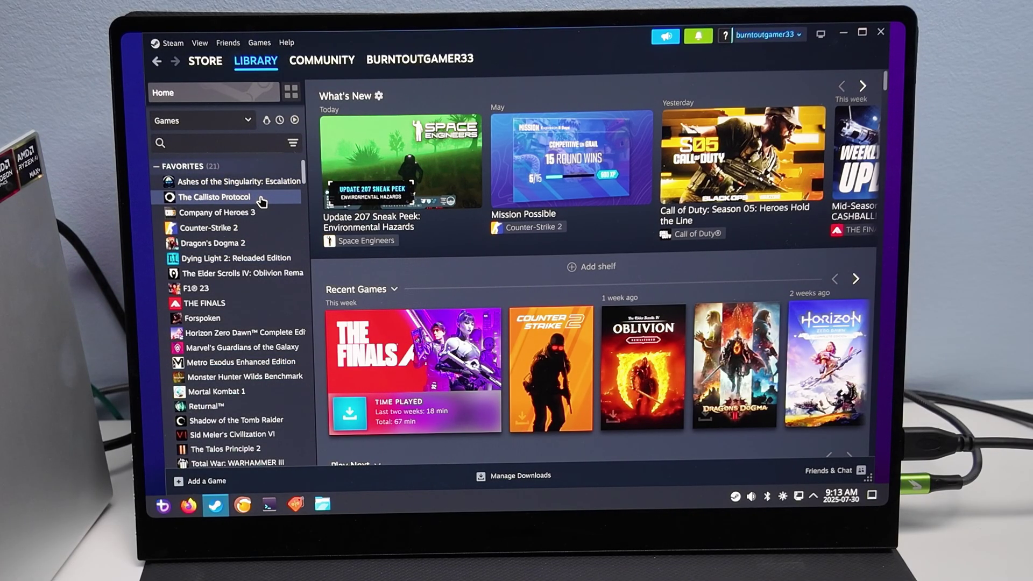
scroll(242, 307, "down", 3)
scroll(247, 307, "up", 2)
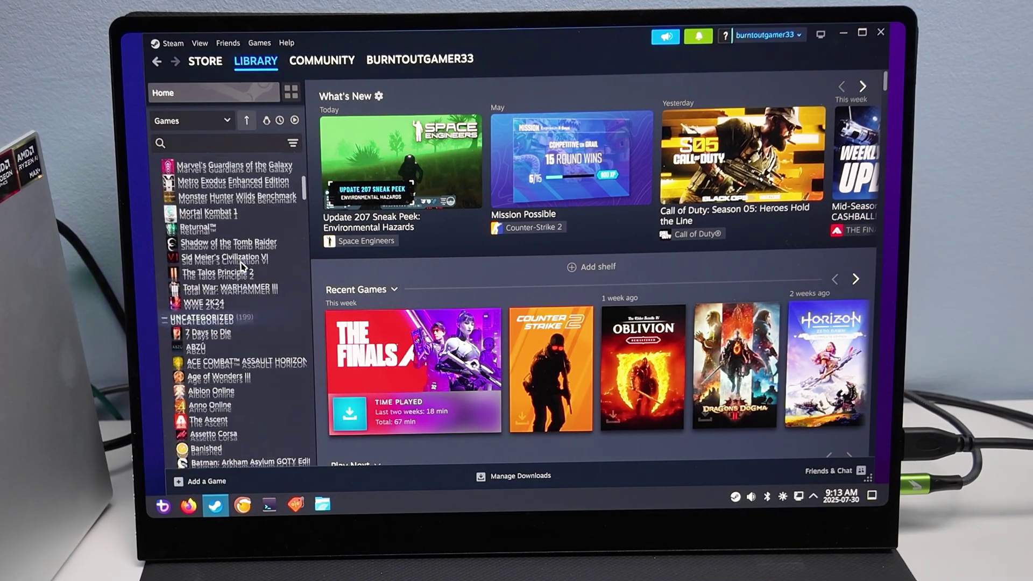
scroll(254, 347, "up", 1)
scroll(262, 380, "up", 1)
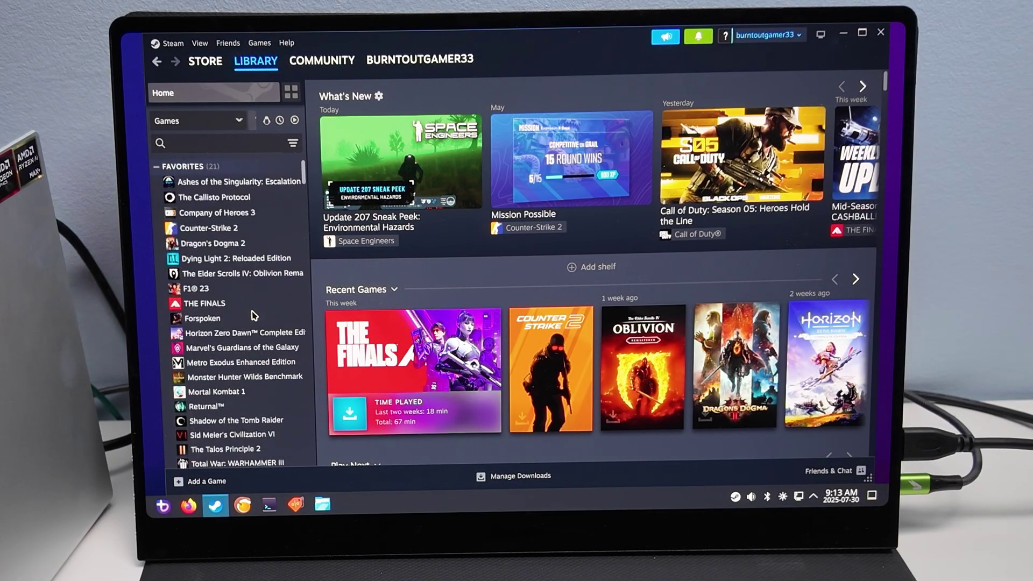
left_click(263, 420)
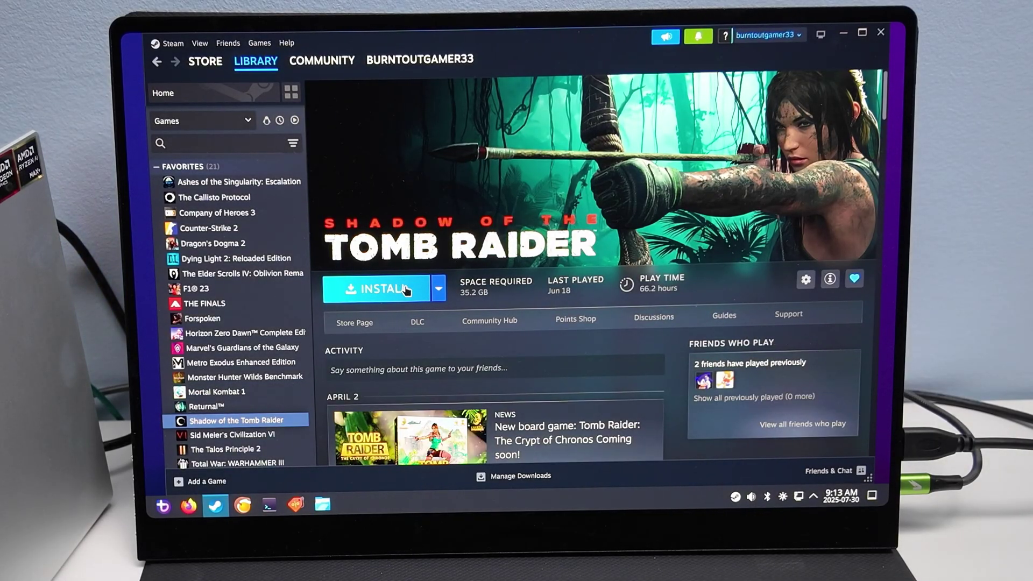
left_click(406, 291)
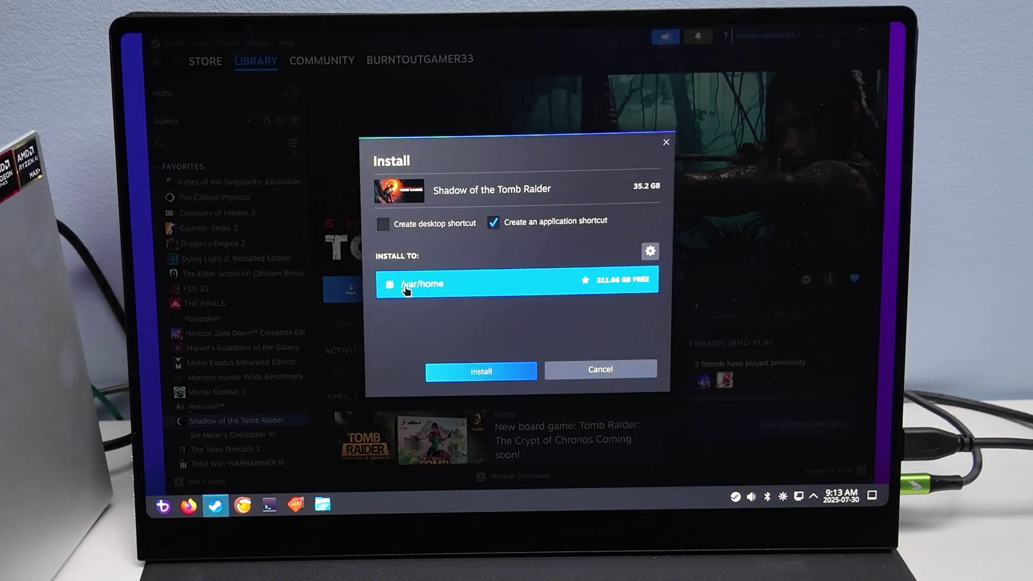
left_click(485, 373)
left_click(577, 444)
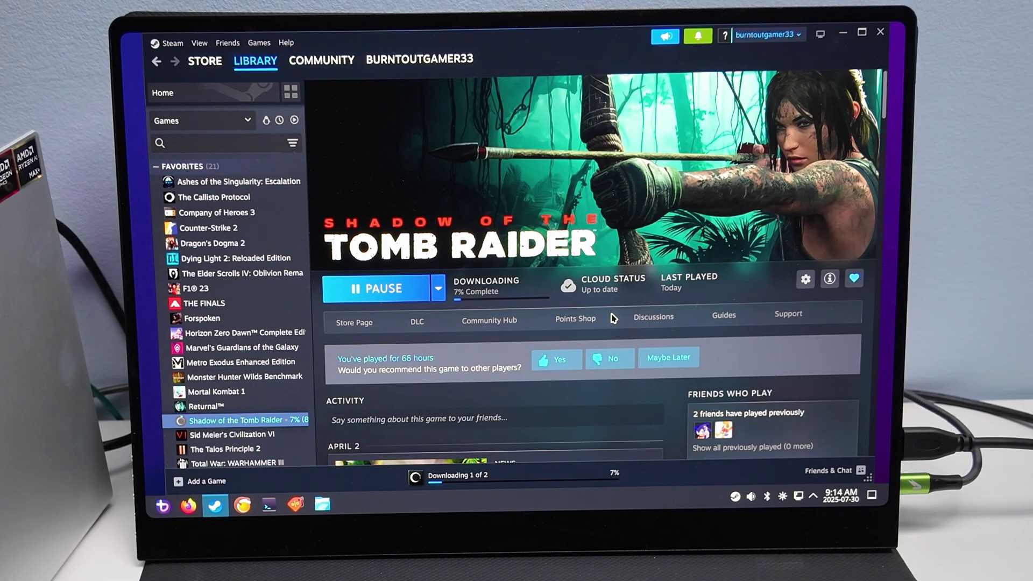
Check the Shadow of the Tomb Raider download progress, then launch the game once complete
left_click(471, 476)
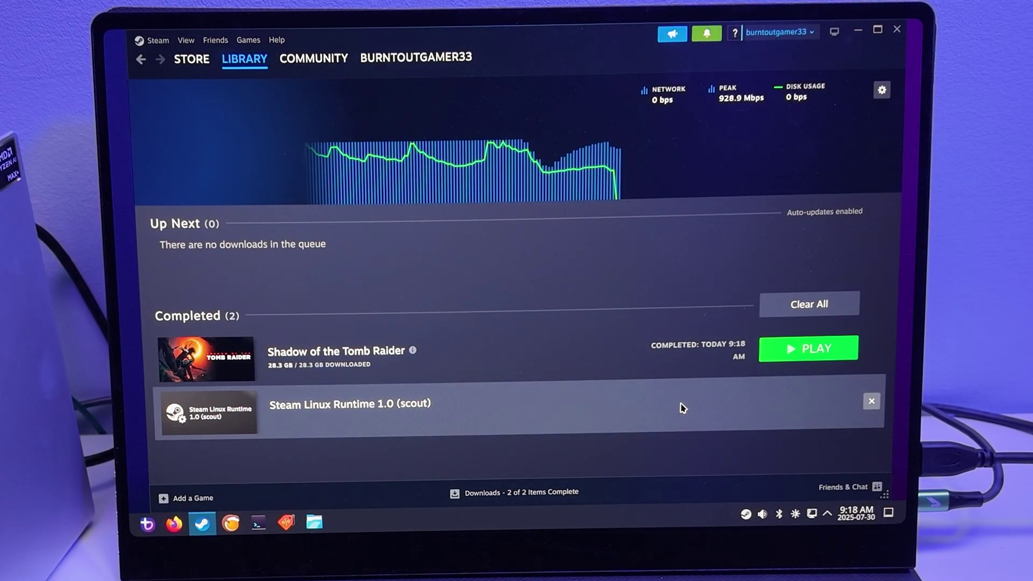
left_click(820, 352)
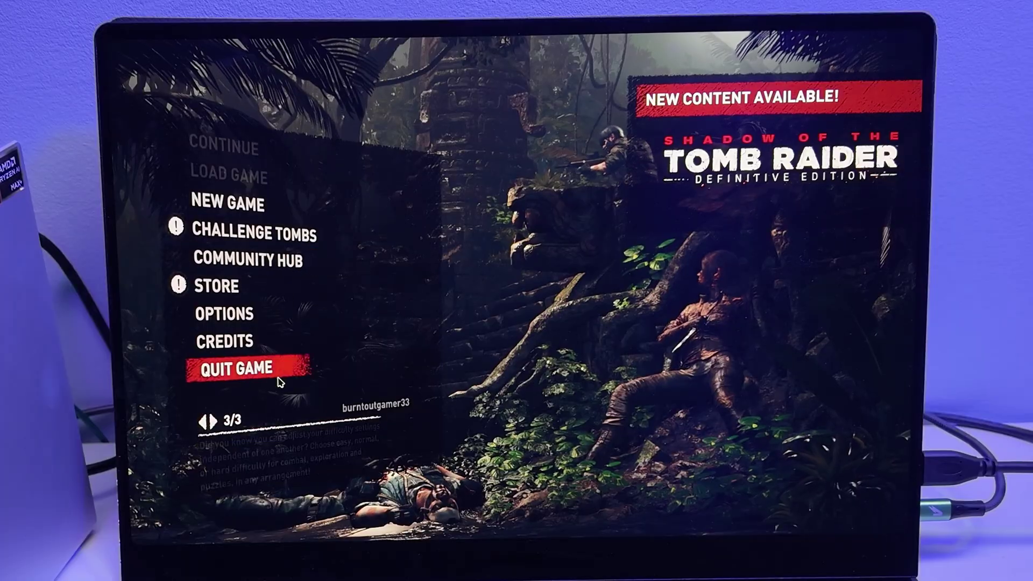
Review the game's Display options, then view the Highest-preset Graphics settings
left_click(242, 313)
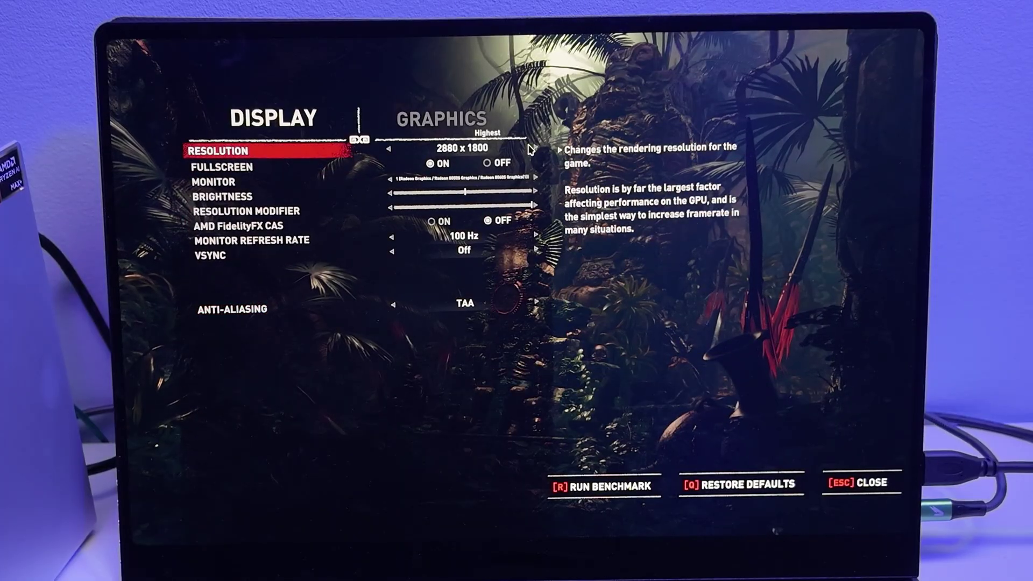
left_click(488, 123)
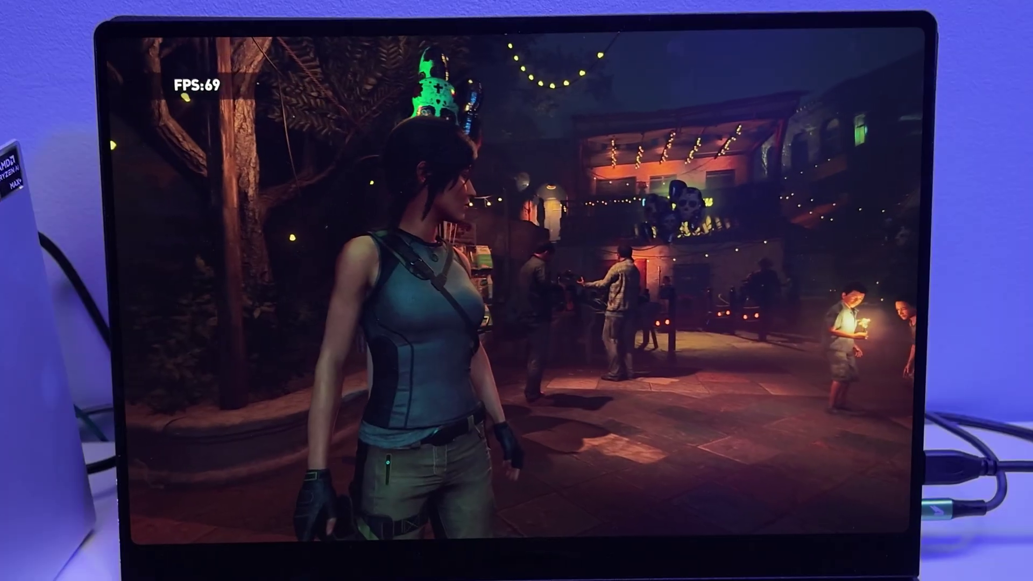
Walk Lara forward through the night-time town toward the townspeople
key("w")
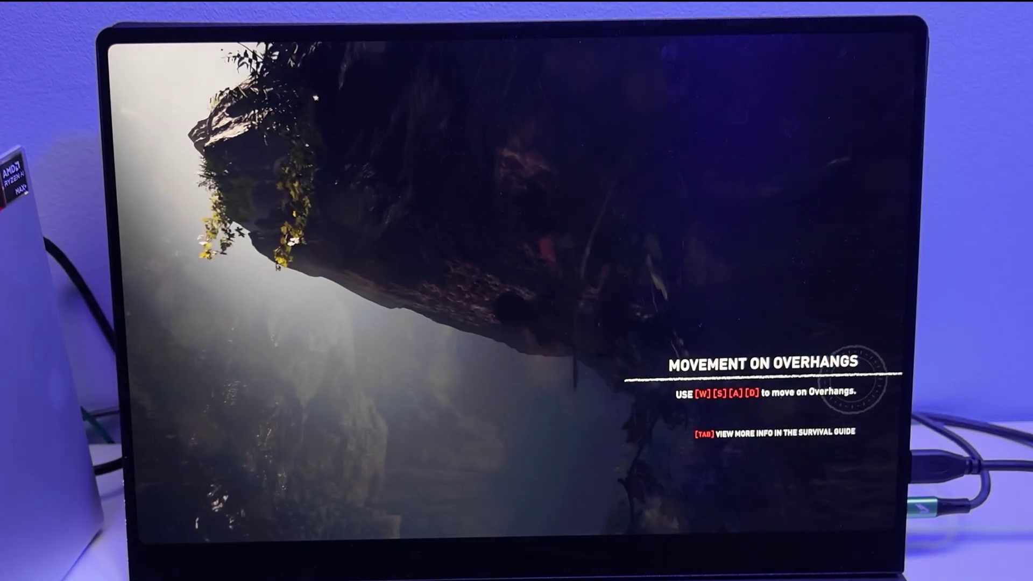
Shift Lara sideways, then climb her across the rock overhang onto the ledge
key("a")
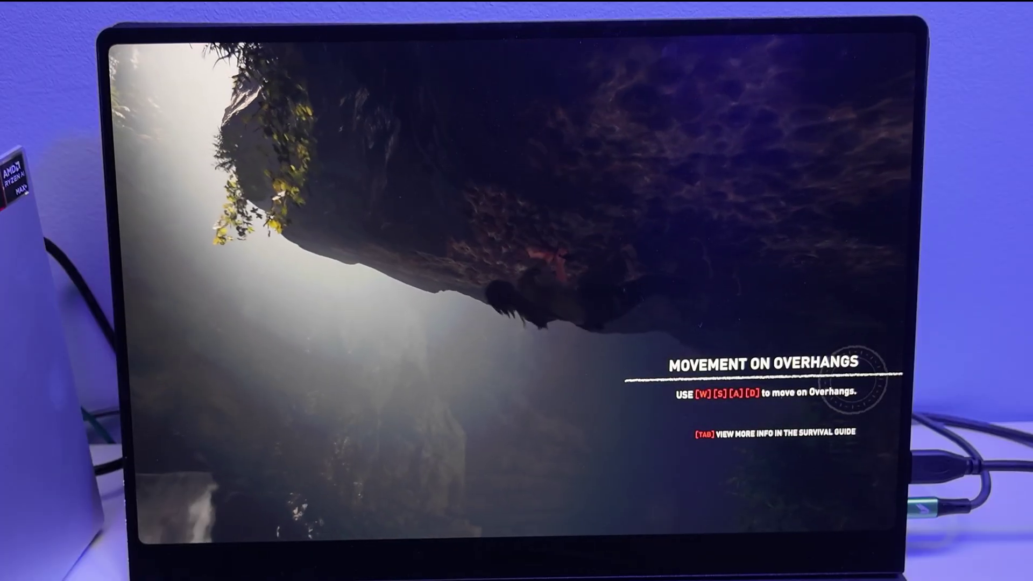
key("w")
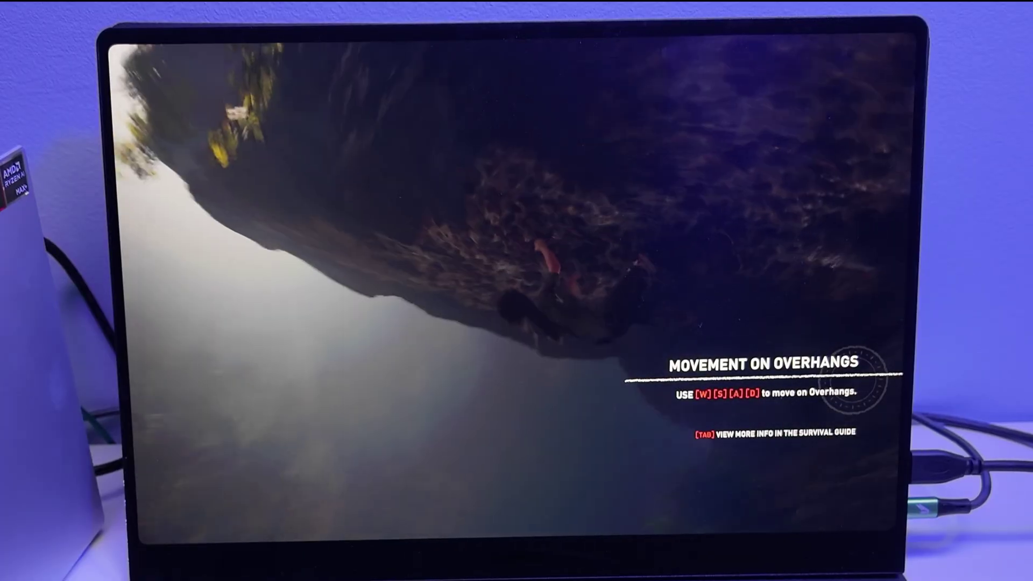
key("w")
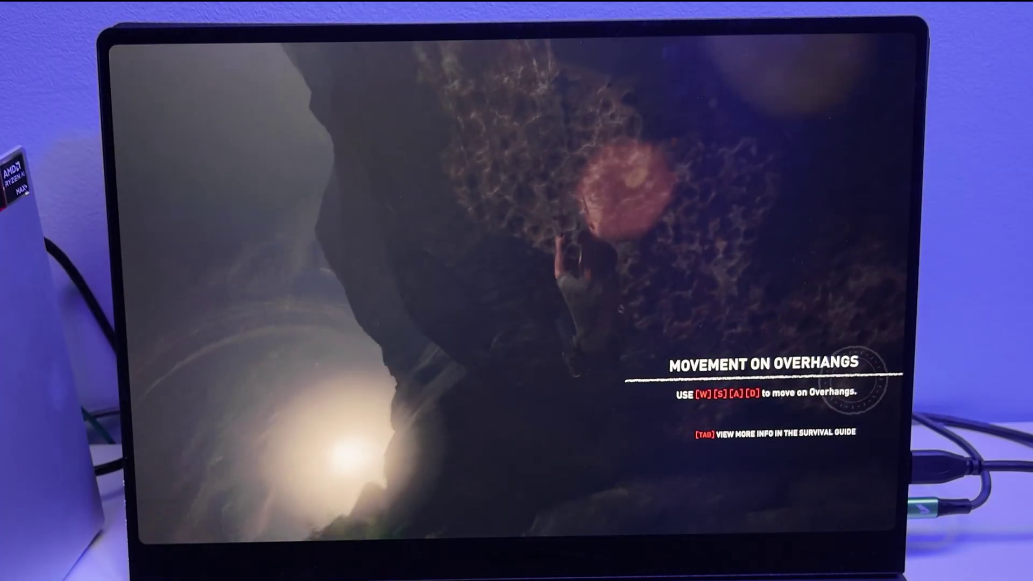
key("w")
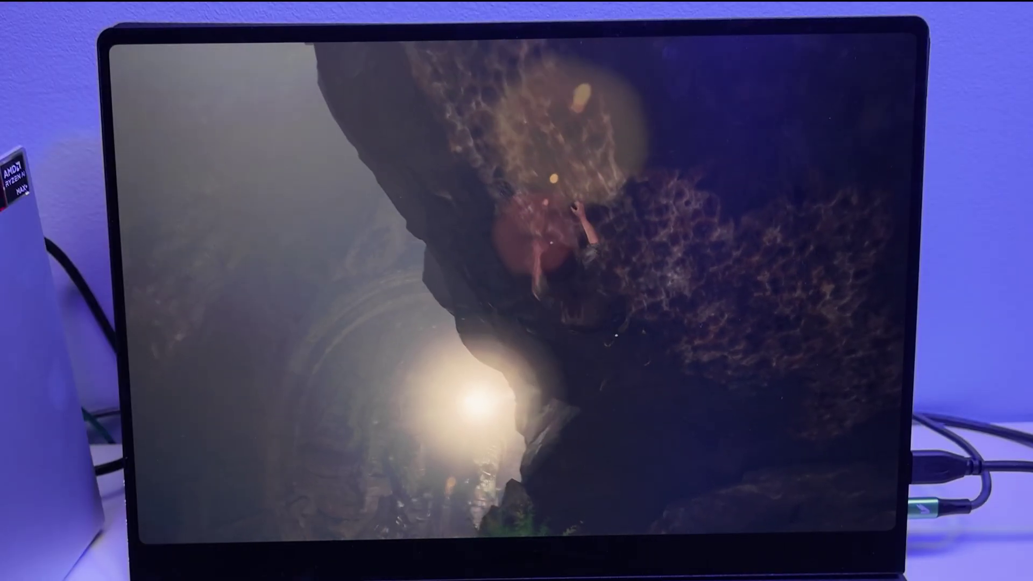
key("w")
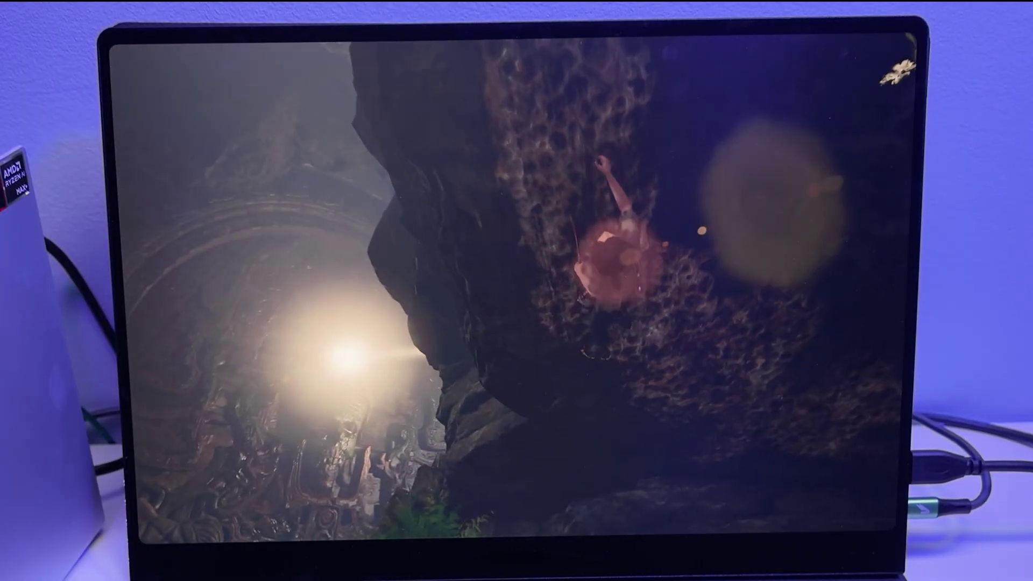
key("w")
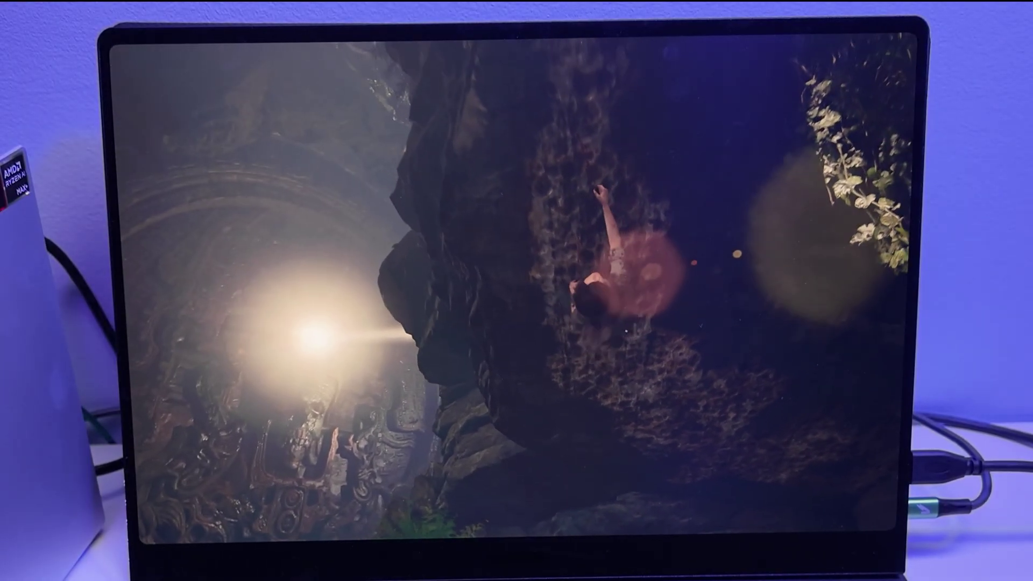
key("w")
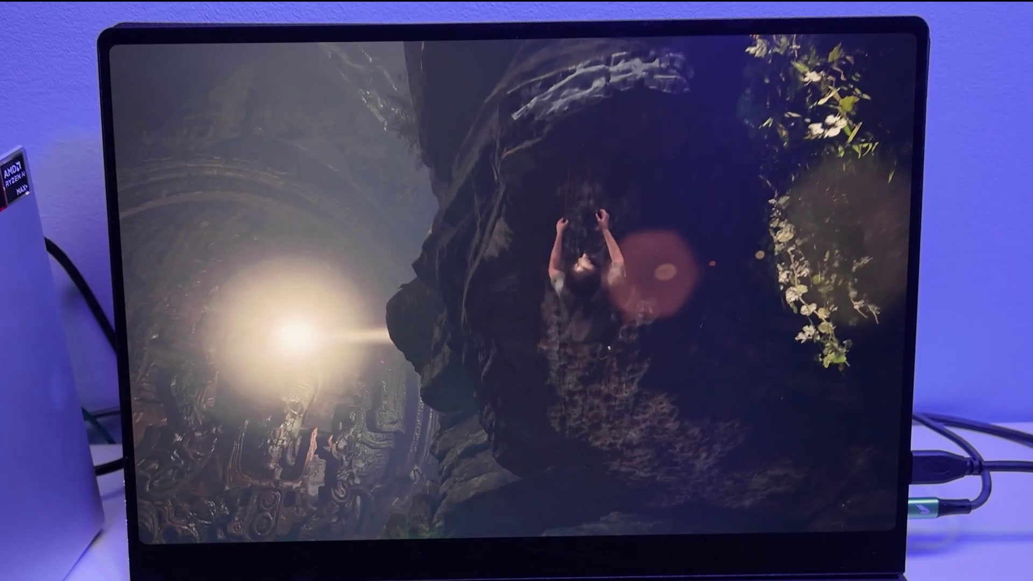
key("w")
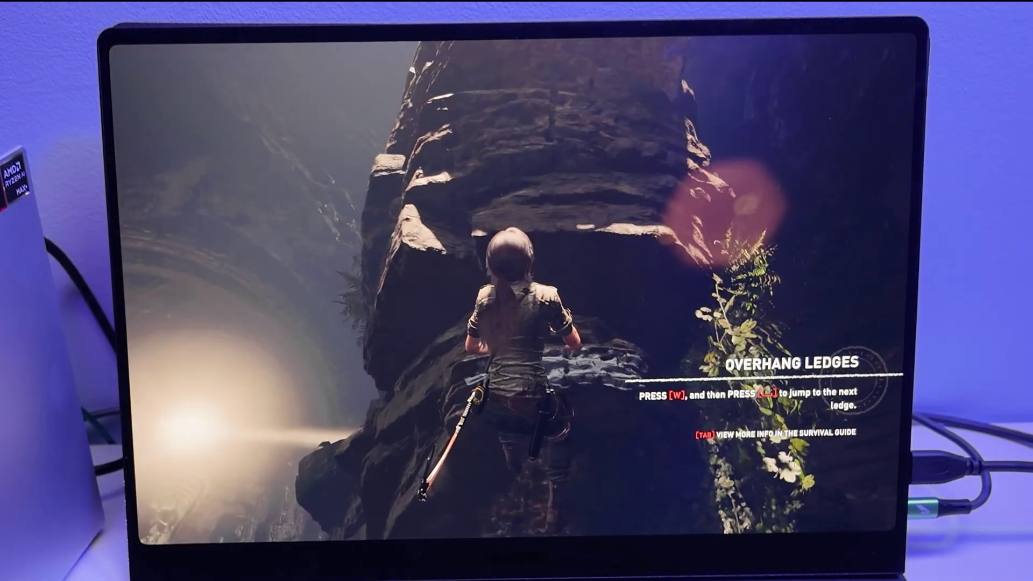
Jump Lara from the ledge to the next hold and pull her up over the top
key("w")
key("space")
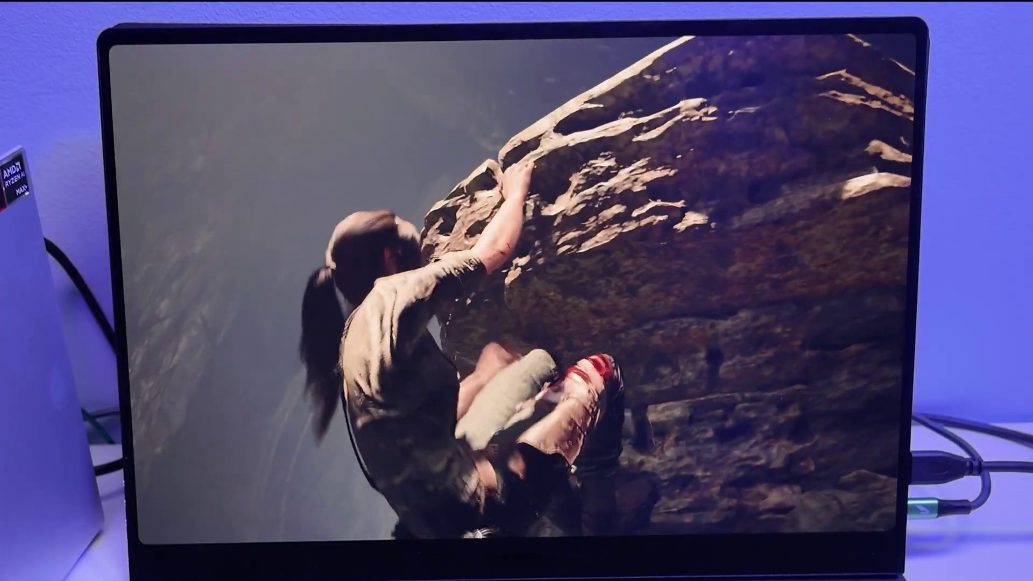
key("w")
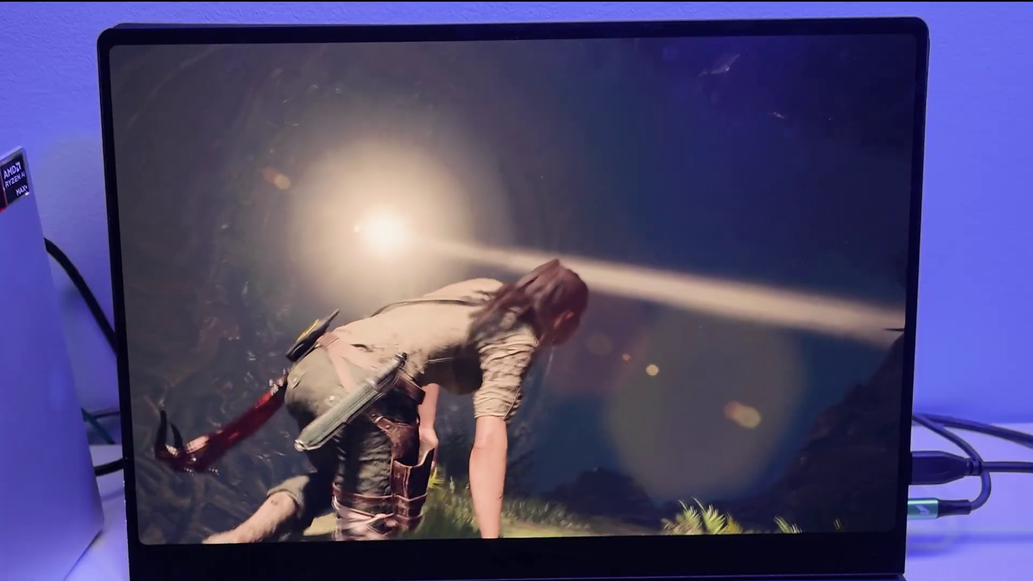
key("w")
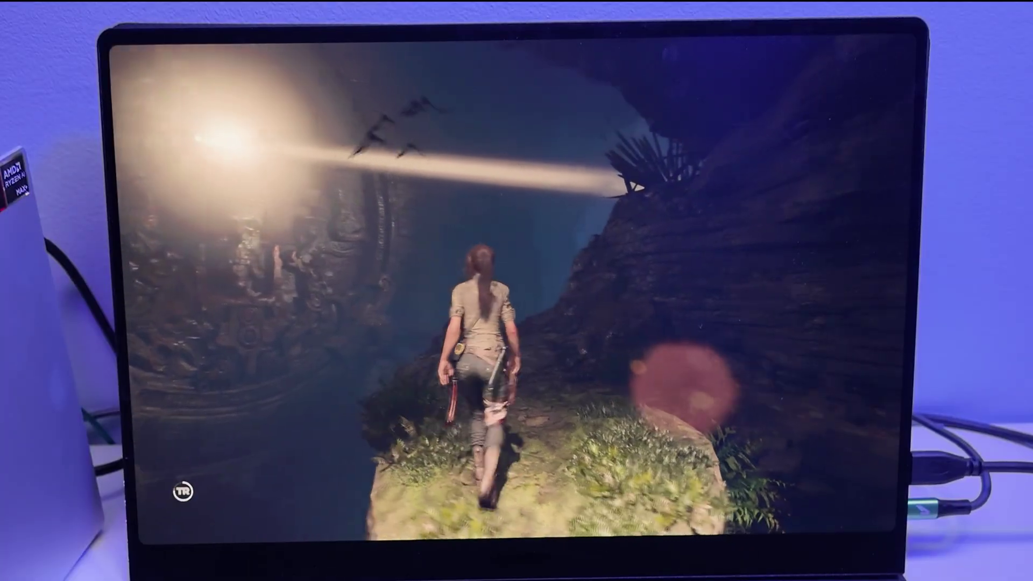
Walk Lara along the rocky path up to the glowing altar
key("w")
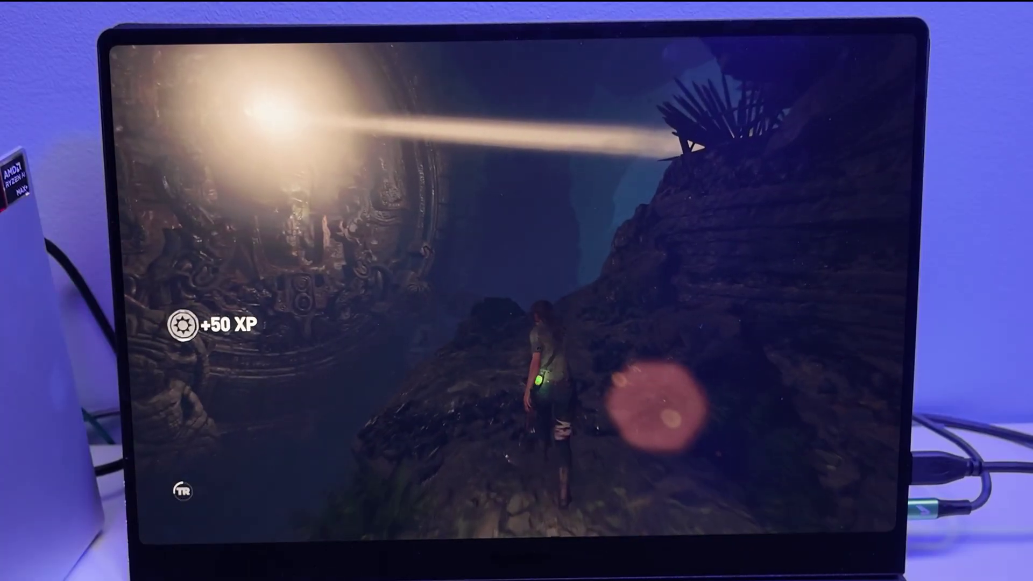
key("w")
key("w")
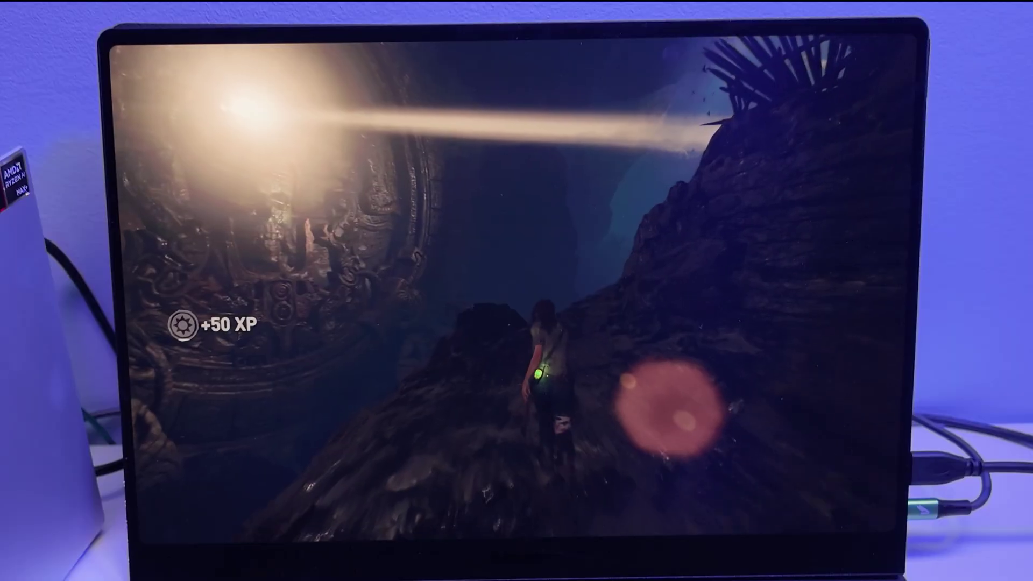
key("w")
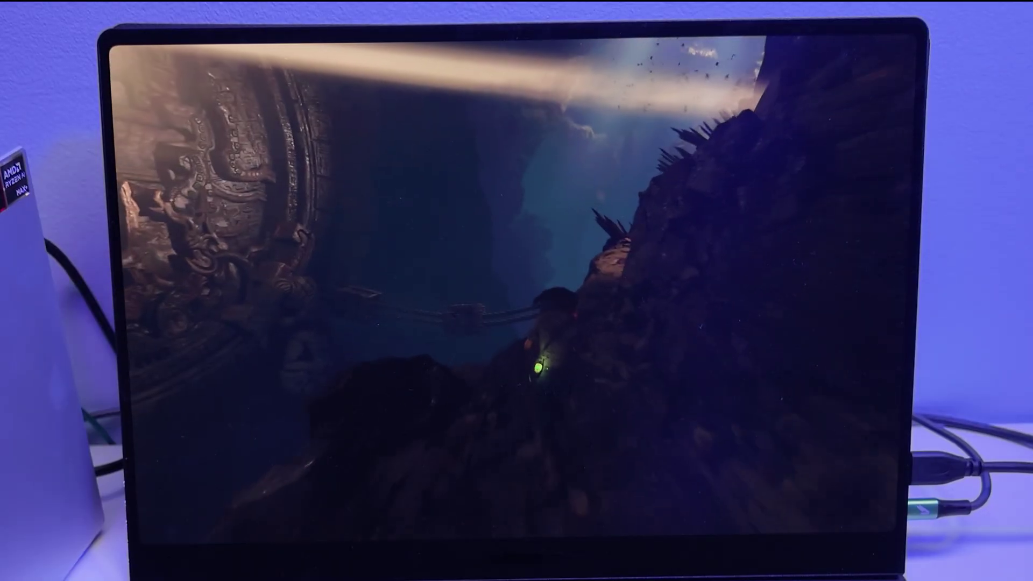
key("w")
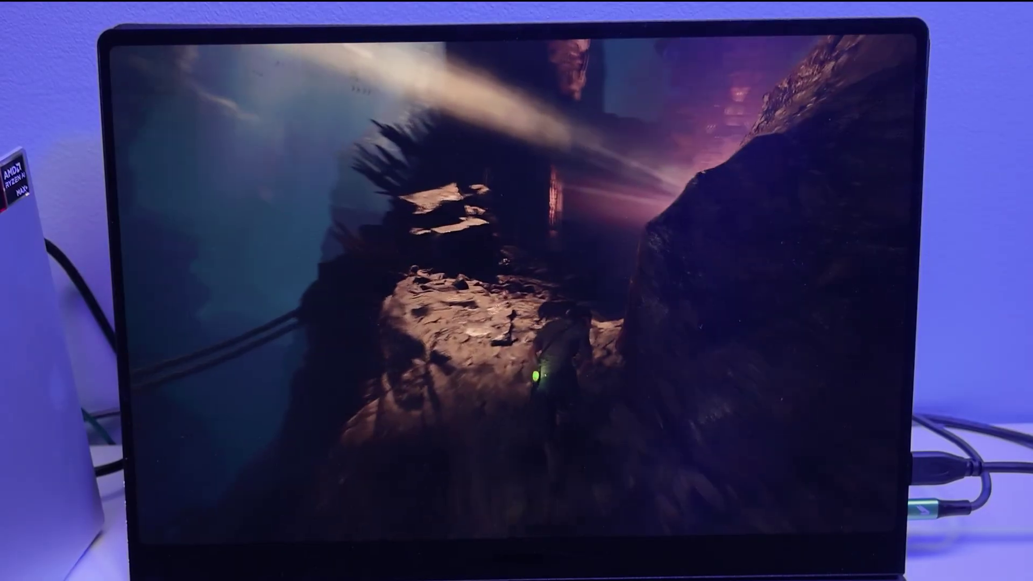
key("w")
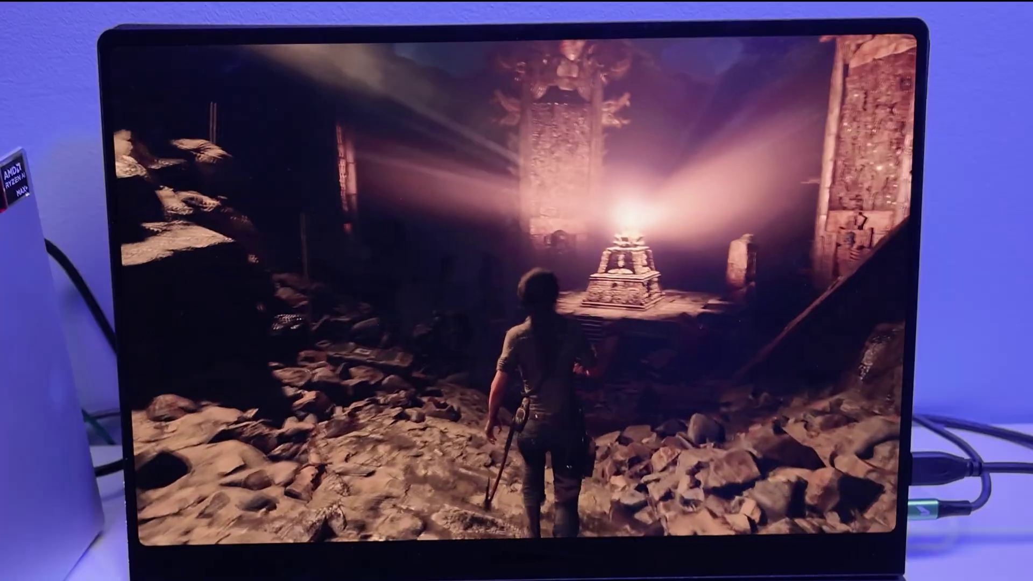
key("w")
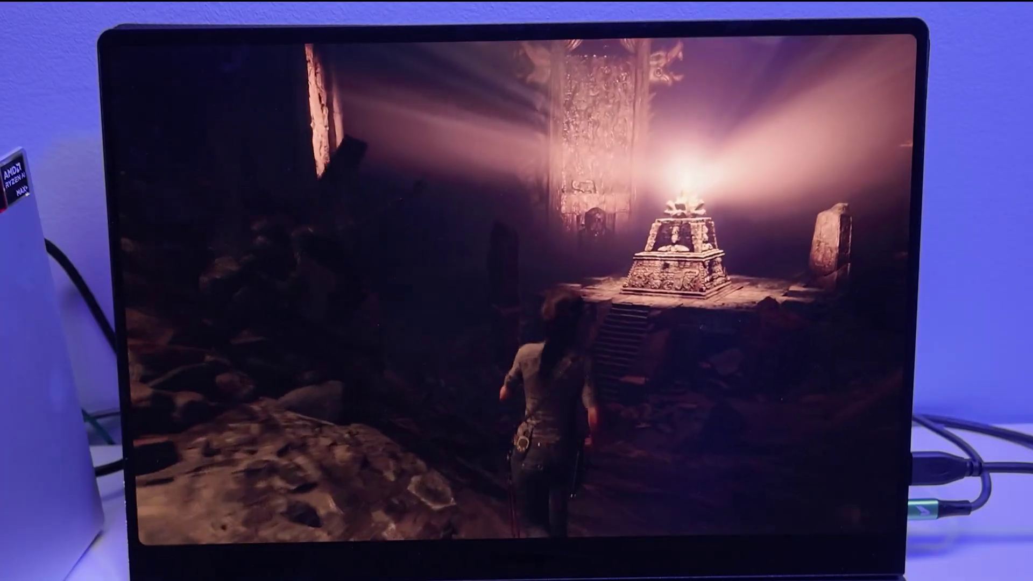